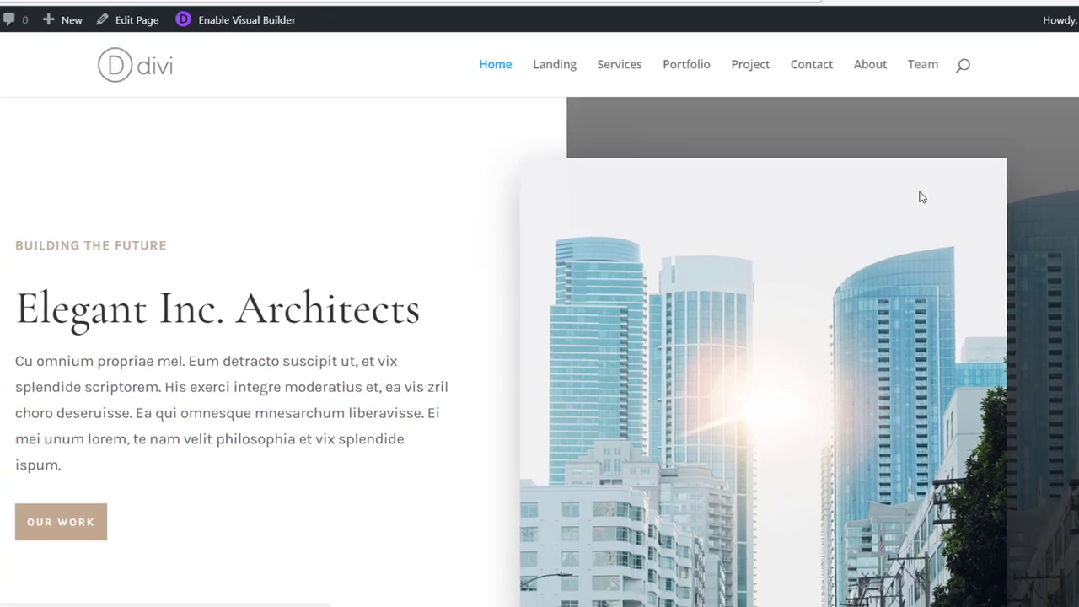
- Review the home page's sections down to the contact form and return to its hero section
{"action": "scroll", "coordinate": [870, 214], "scroll_direction": "down", "scroll_amount": 3}
{"action": "scroll", "coordinate": [871, 214], "scroll_direction": "down", "scroll_amount": 15}
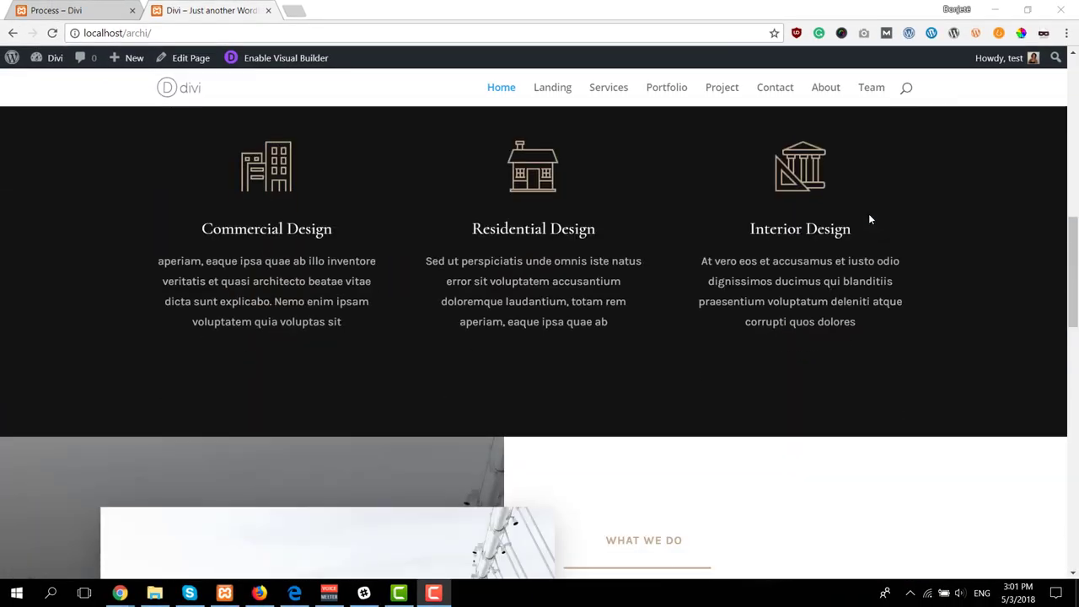
{"action": "scroll", "coordinate": [869, 226], "scroll_direction": "down", "scroll_amount": 5}
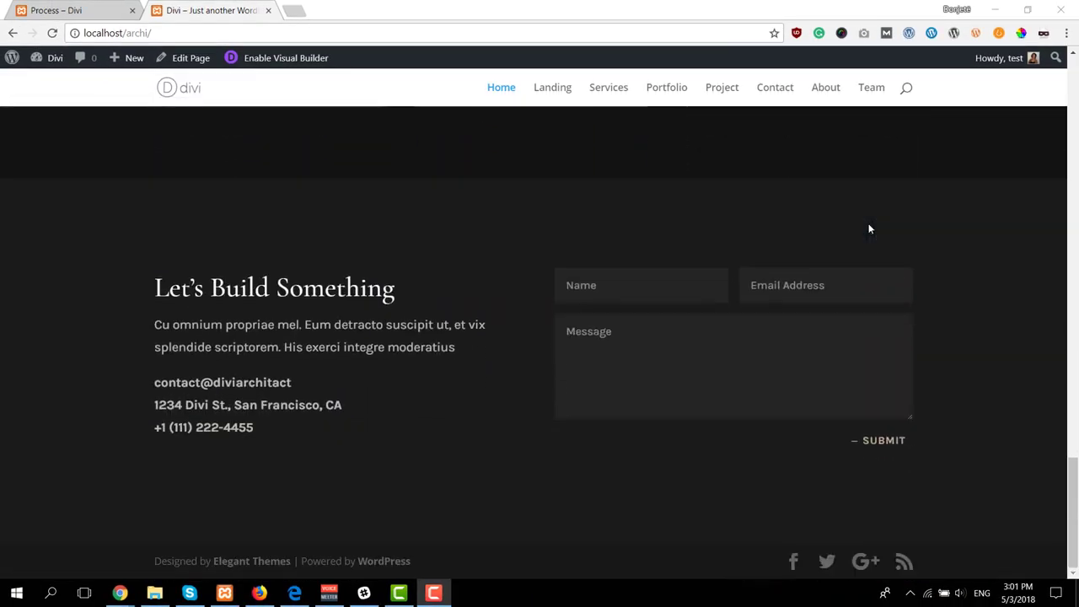
{"action": "scroll", "coordinate": [767, 308], "scroll_direction": "up", "scroll_amount": 20}
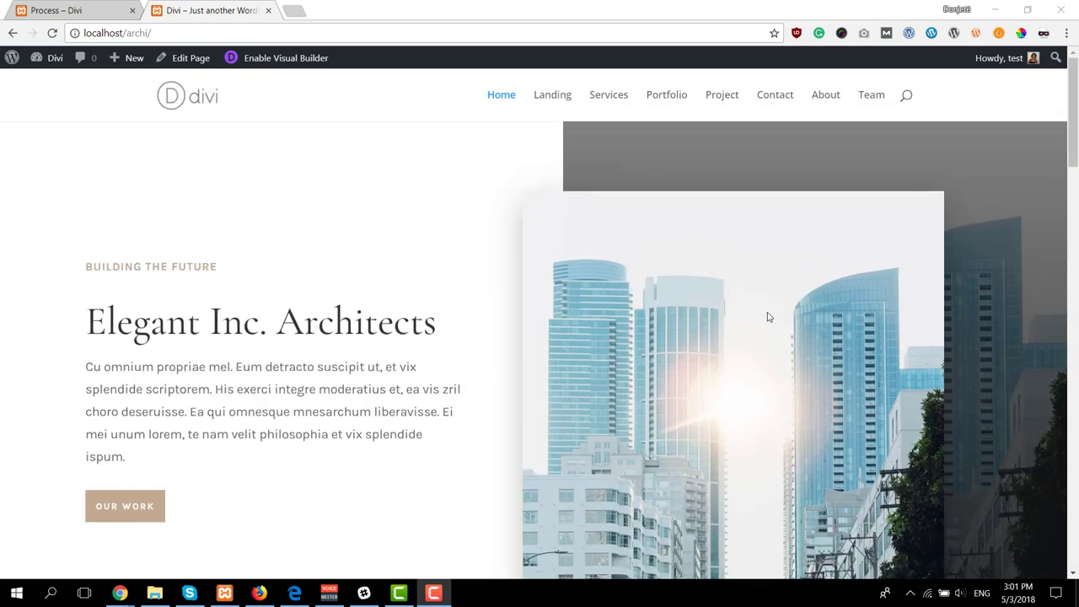
- Open the site's Landing page and review its services, design, recent projects and testimonials sections
{"action": "left_click", "coordinate": [563, 102]}
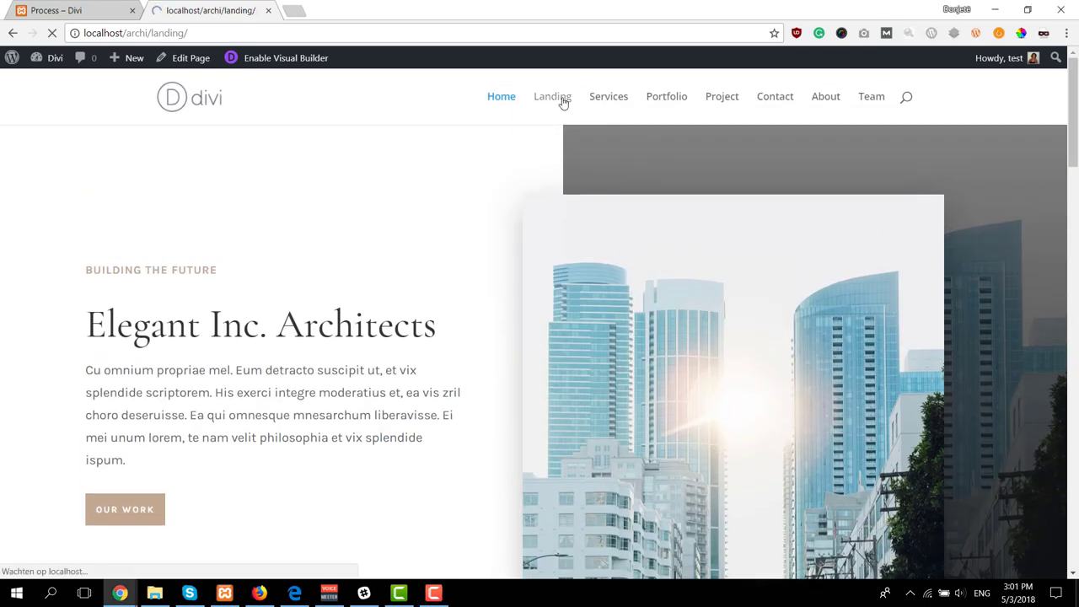
{"action": "scroll", "coordinate": [689, 225], "scroll_direction": "down", "scroll_amount": 5}
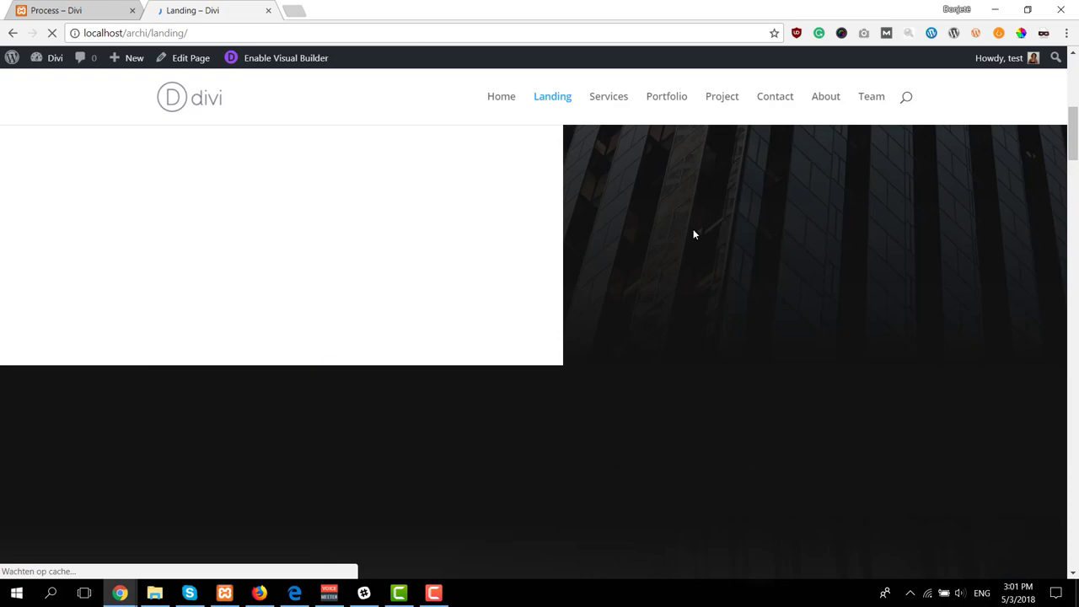
{"action": "scroll", "coordinate": [688, 236], "scroll_direction": "down", "scroll_amount": 6}
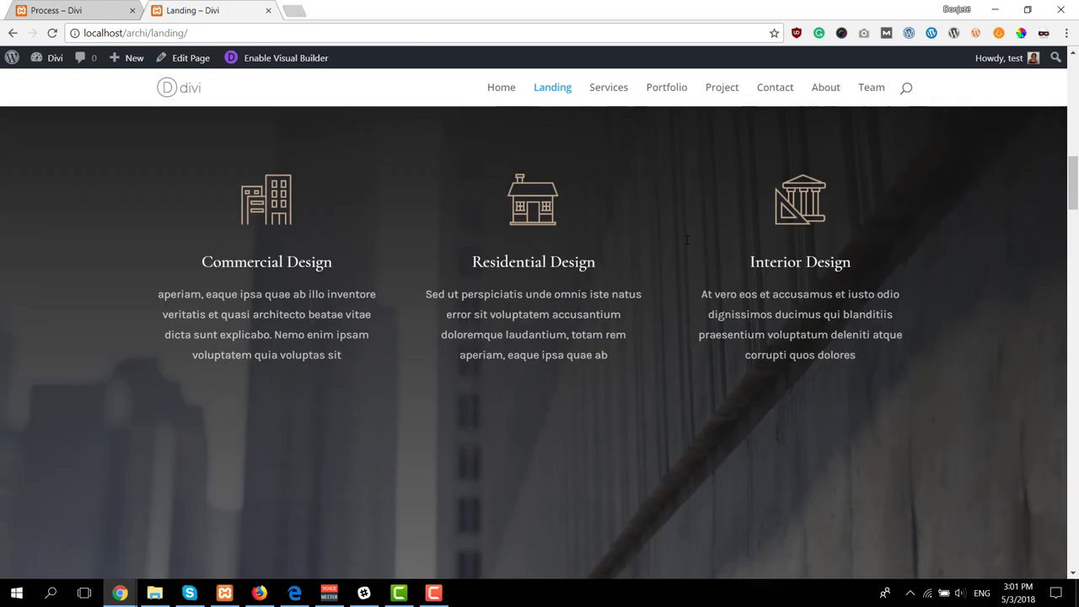
{"action": "scroll", "coordinate": [686, 247], "scroll_direction": "down", "scroll_amount": 4}
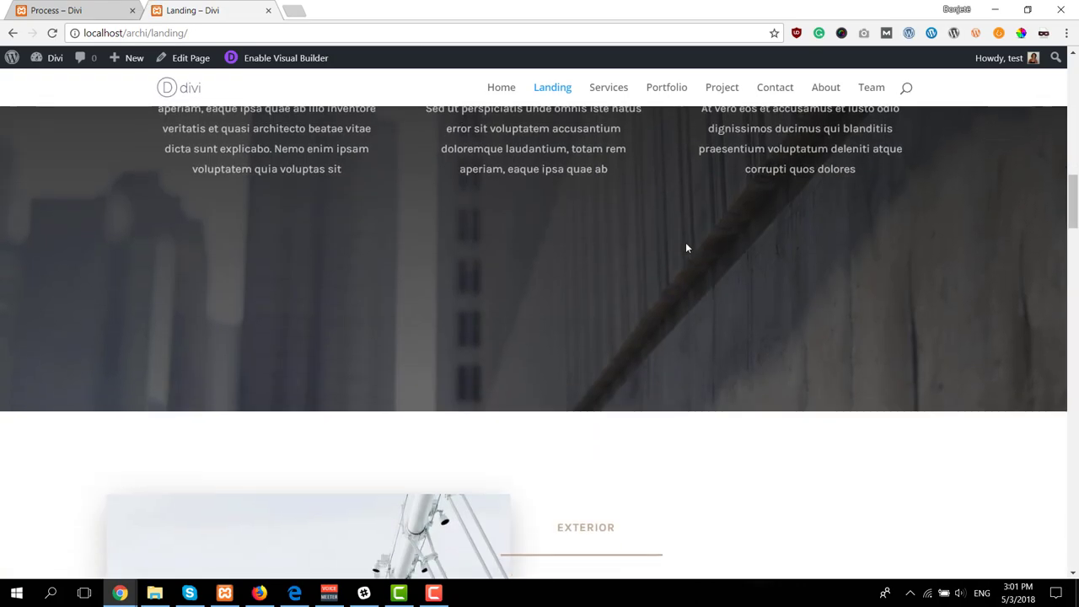
{"action": "scroll", "coordinate": [686, 247], "scroll_direction": "down", "scroll_amount": 8}
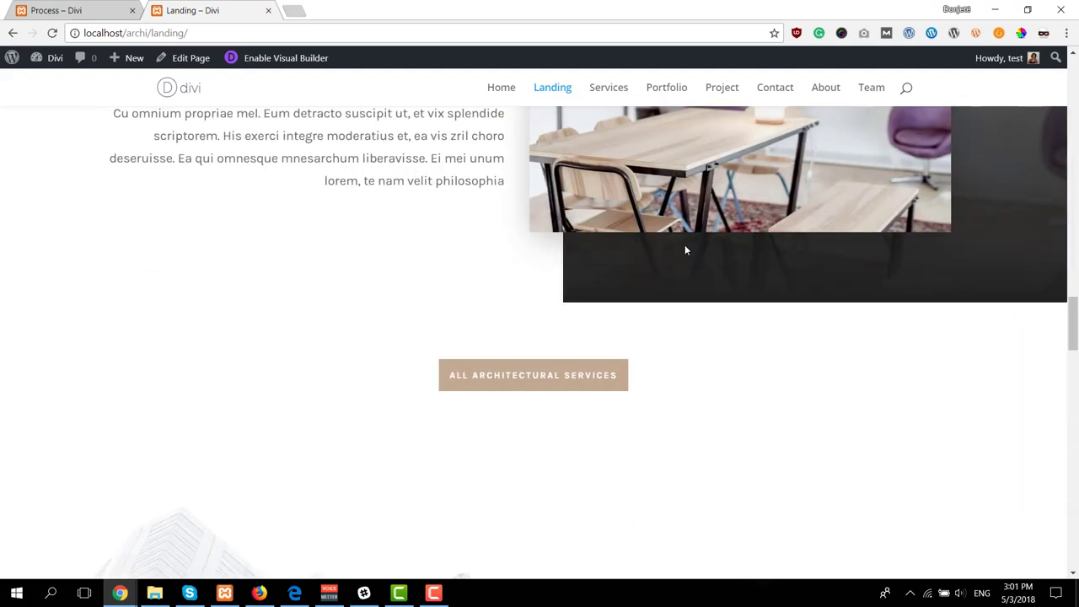
{"action": "scroll", "coordinate": [685, 249], "scroll_direction": "down", "scroll_amount": 3}
{"action": "scroll", "coordinate": [686, 253], "scroll_direction": "down", "scroll_amount": 4}
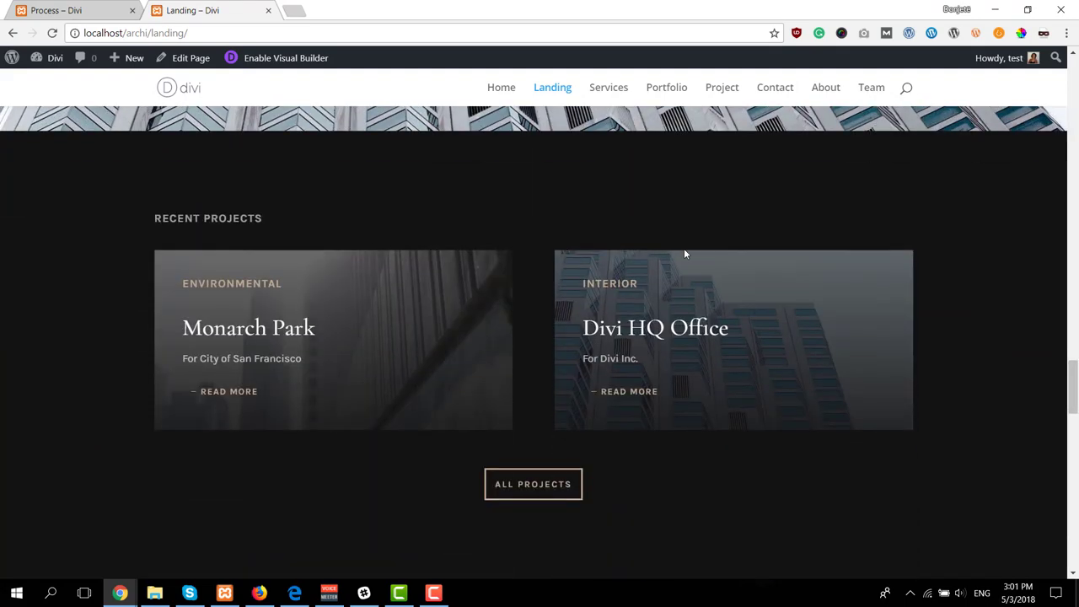
{"action": "scroll", "coordinate": [684, 249], "scroll_direction": "down", "scroll_amount": 3}
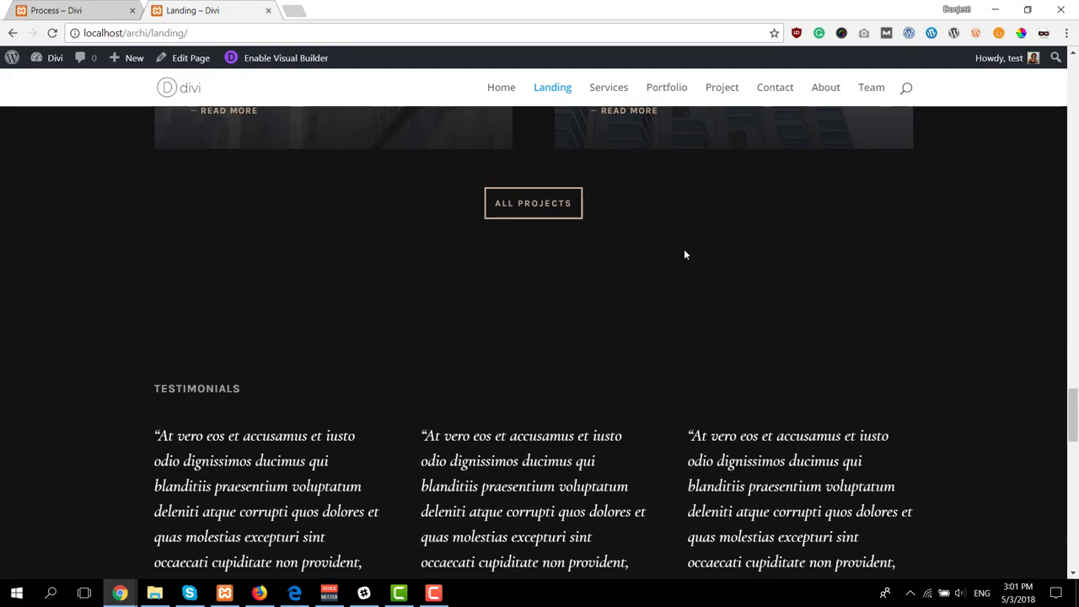
{"action": "scroll", "coordinate": [684, 249], "scroll_direction": "up", "scroll_amount": 11}
{"action": "scroll", "coordinate": [684, 249], "scroll_direction": "up", "scroll_amount": 15}
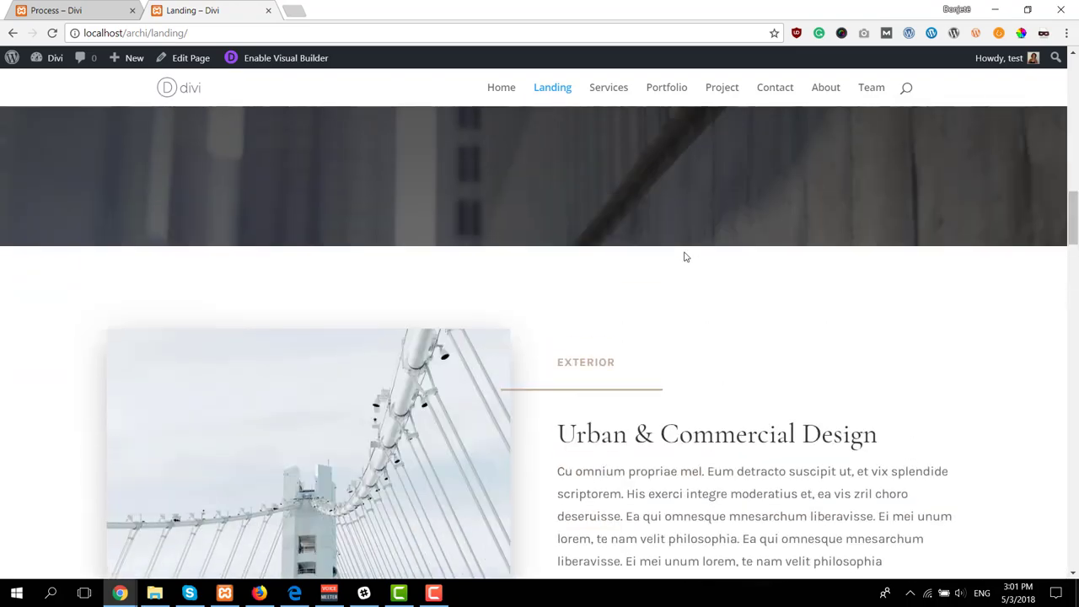
{"action": "scroll", "coordinate": [667, 249], "scroll_direction": "up", "scroll_amount": 1}
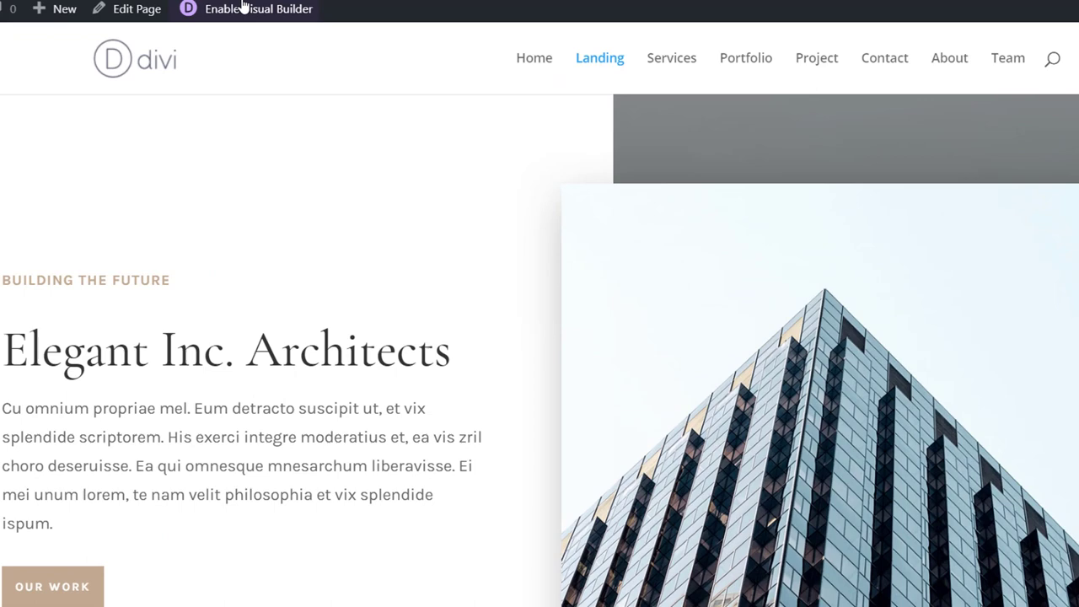
- Enable the Visual Builder on the Landing page
{"action": "left_click", "coordinate": [244, 12]}
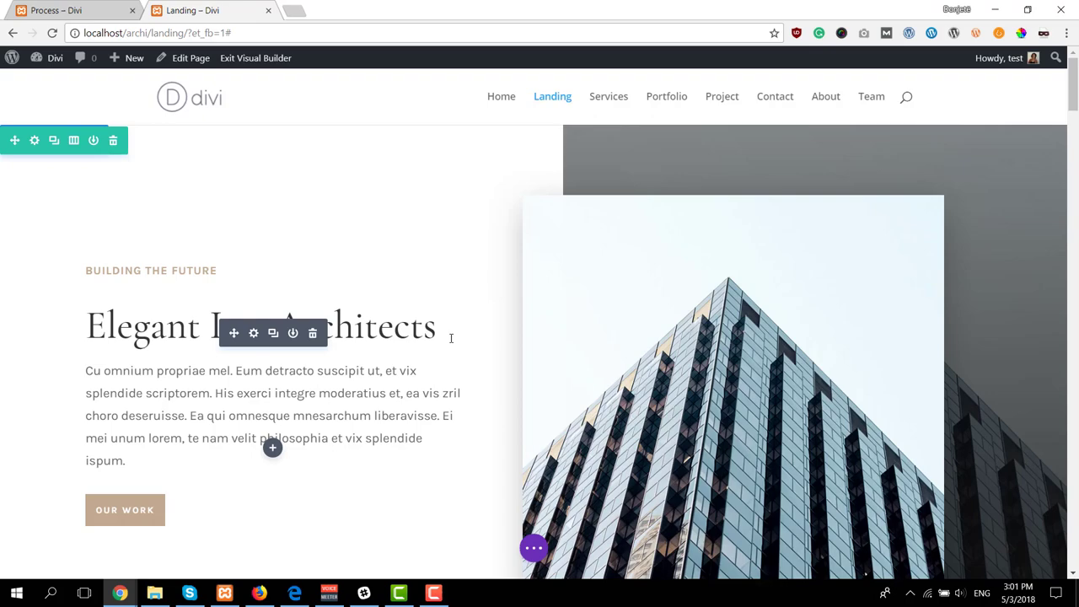
{"action": "scroll", "coordinate": [253, 278], "scroll_direction": "down", "scroll_amount": 3}
{"action": "scroll", "coordinate": [202, 246], "scroll_direction": "up", "scroll_amount": 4}
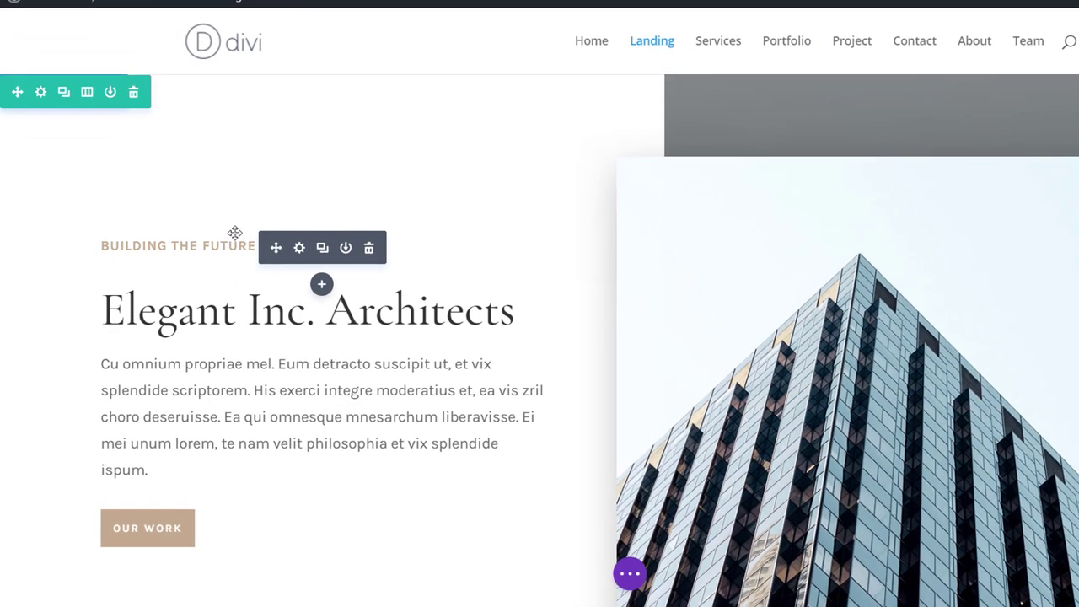
- Examine the content settings of the "Building the Future" text module and close them
{"action": "left_click", "coordinate": [298, 249]}
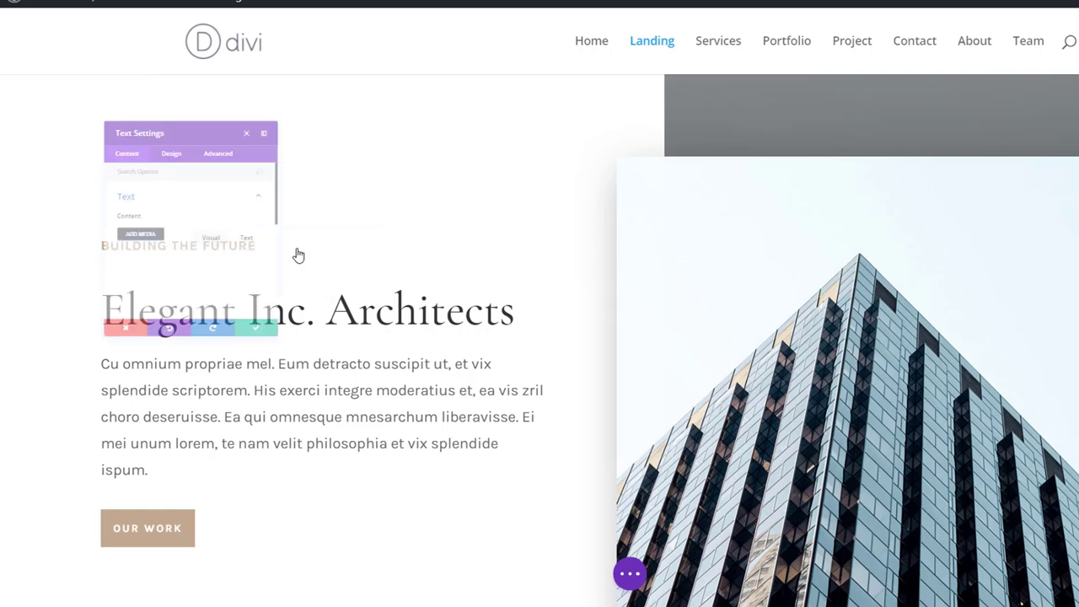
{"action": "left_click_drag", "start_coordinate": [369, 75], "coordinate": [737, 65]}
{"action": "scroll", "coordinate": [755, 348], "scroll_direction": "down", "scroll_amount": 4}
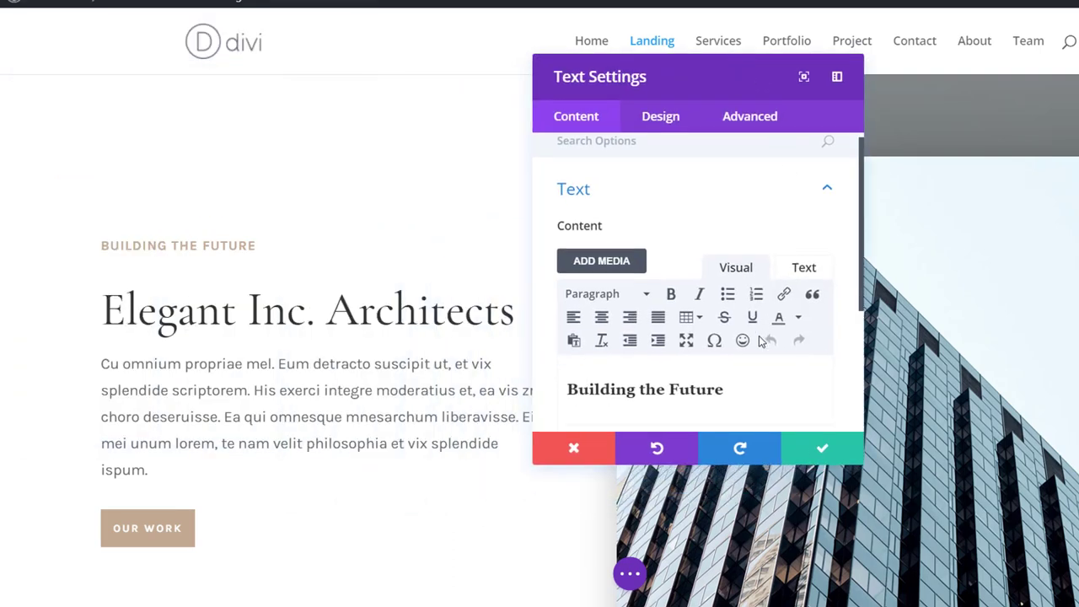
{"action": "left_click", "coordinate": [814, 452]}
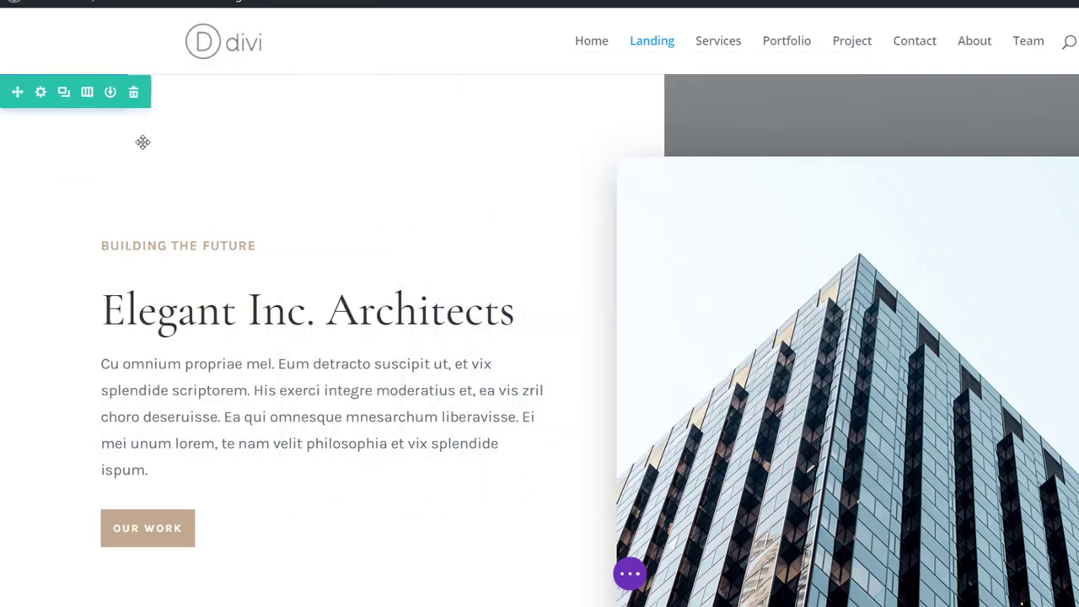
- Set the first gradient colour of the hero row's Column 2 background to blue rgba(12,113,195,0.84) and save the row settings
{"action": "left_click", "coordinate": [38, 97]}
{"action": "left_click", "coordinate": [677, 214]}
{"action": "left_click_drag", "start_coordinate": [701, 75], "coordinate": [451, 102]}
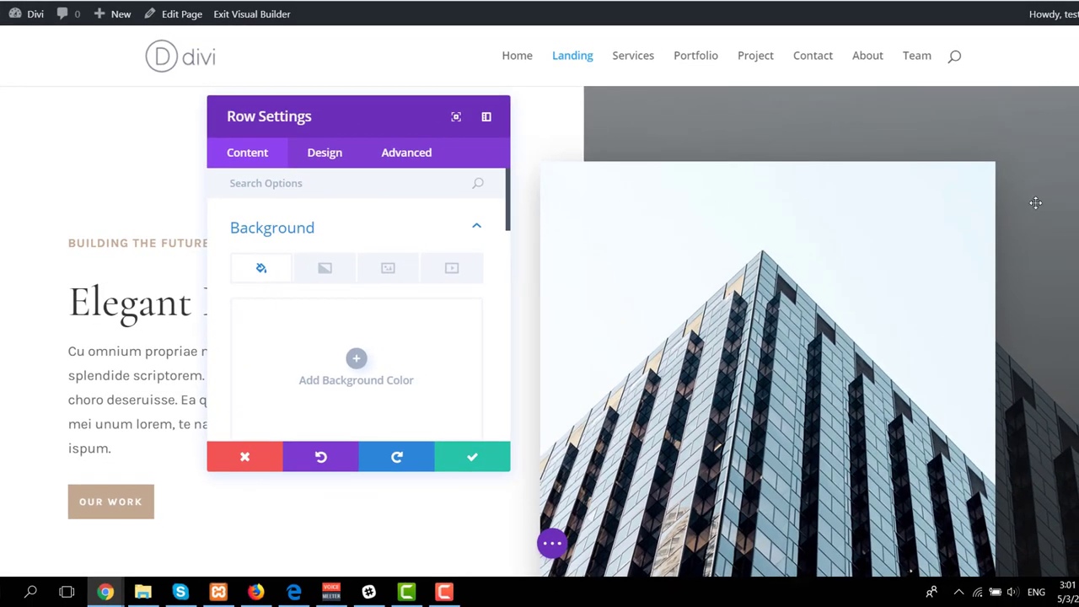
{"action": "scroll", "coordinate": [369, 345], "scroll_direction": "down", "scroll_amount": 5}
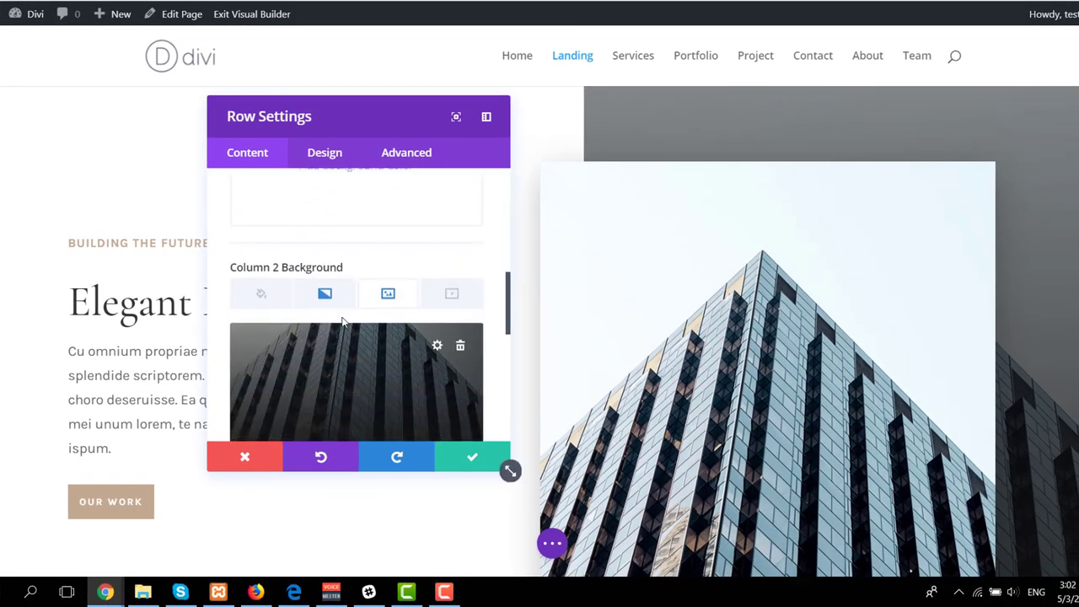
{"action": "left_click", "coordinate": [325, 302]}
{"action": "scroll", "coordinate": [363, 309], "scroll_direction": "down", "scroll_amount": 3}
{"action": "scroll", "coordinate": [325, 340], "scroll_direction": "up", "scroll_amount": 1}
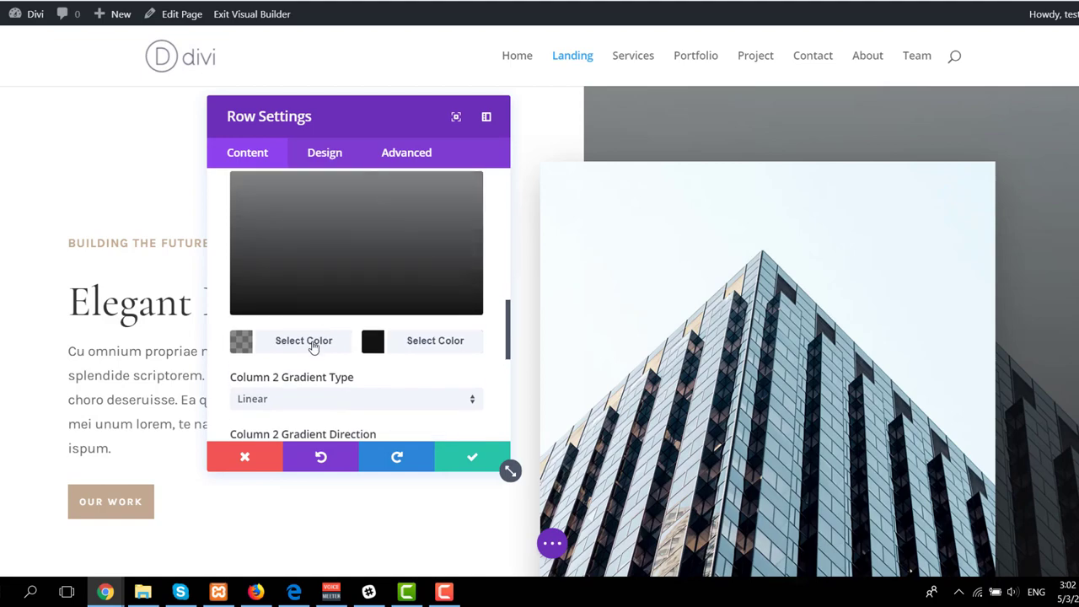
{"action": "left_click", "coordinate": [313, 341]}
{"action": "left_click_drag", "start_coordinate": [467, 238], "coordinate": [466, 211]}
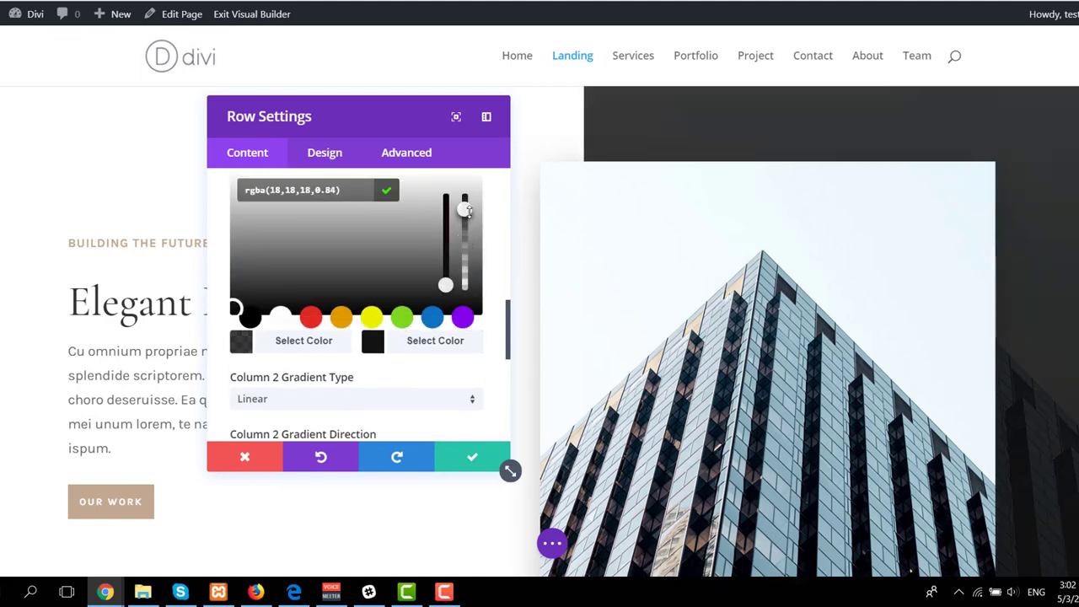
{"action": "left_click", "coordinate": [432, 322]}
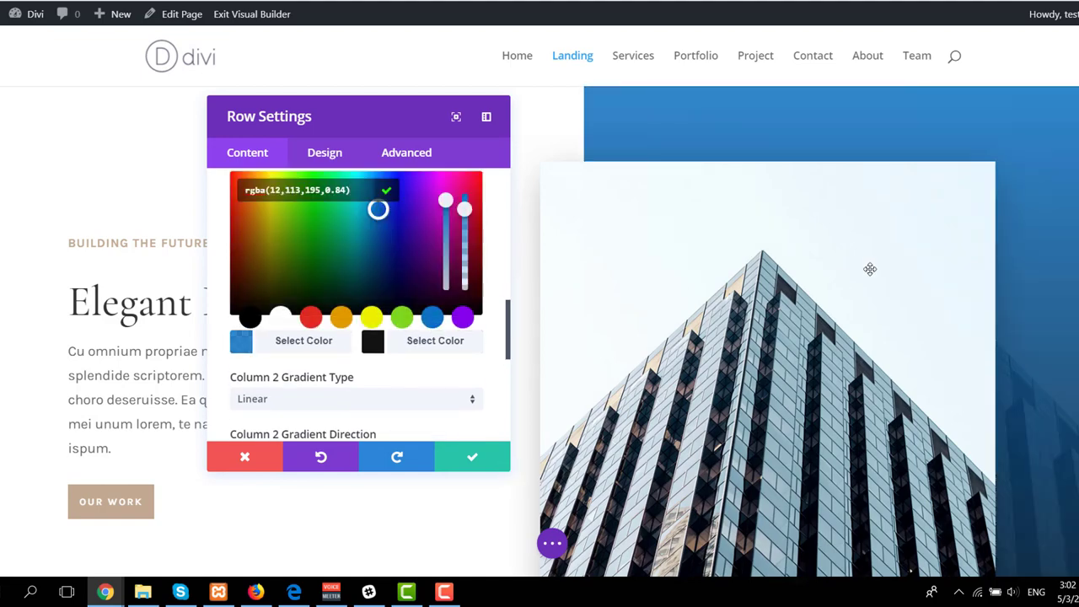
{"action": "scroll", "coordinate": [870, 272], "scroll_direction": "down", "scroll_amount": 5}
{"action": "scroll", "coordinate": [866, 299], "scroll_direction": "up", "scroll_amount": 5}
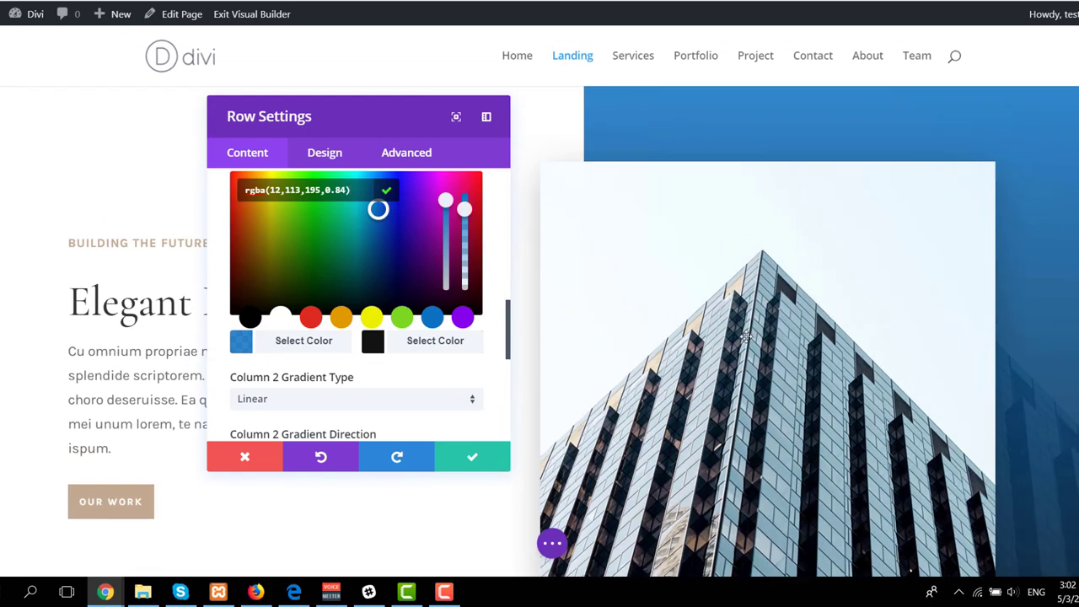
{"action": "left_click", "coordinate": [472, 460]}
- Examine the text and Image & Icon settings of the Residential Design blurb and close them
{"action": "scroll", "coordinate": [737, 289], "scroll_direction": "down", "scroll_amount": 10}
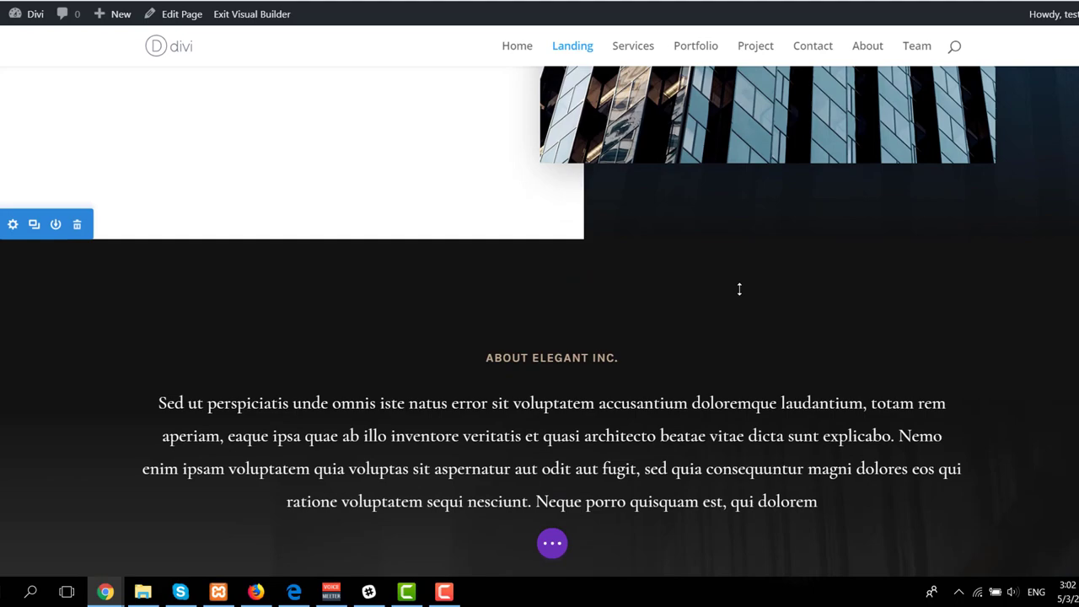
{"action": "scroll", "coordinate": [739, 289], "scroll_direction": "down", "scroll_amount": 4}
{"action": "scroll", "coordinate": [838, 436], "scroll_direction": "up", "scroll_amount": 3}
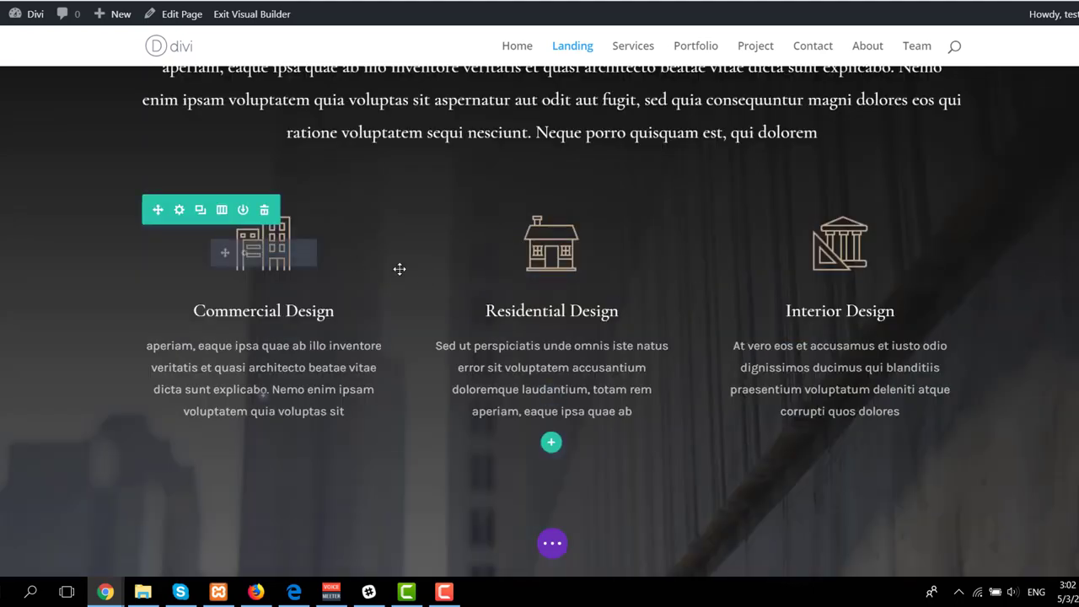
{"action": "left_click", "coordinate": [531, 253]}
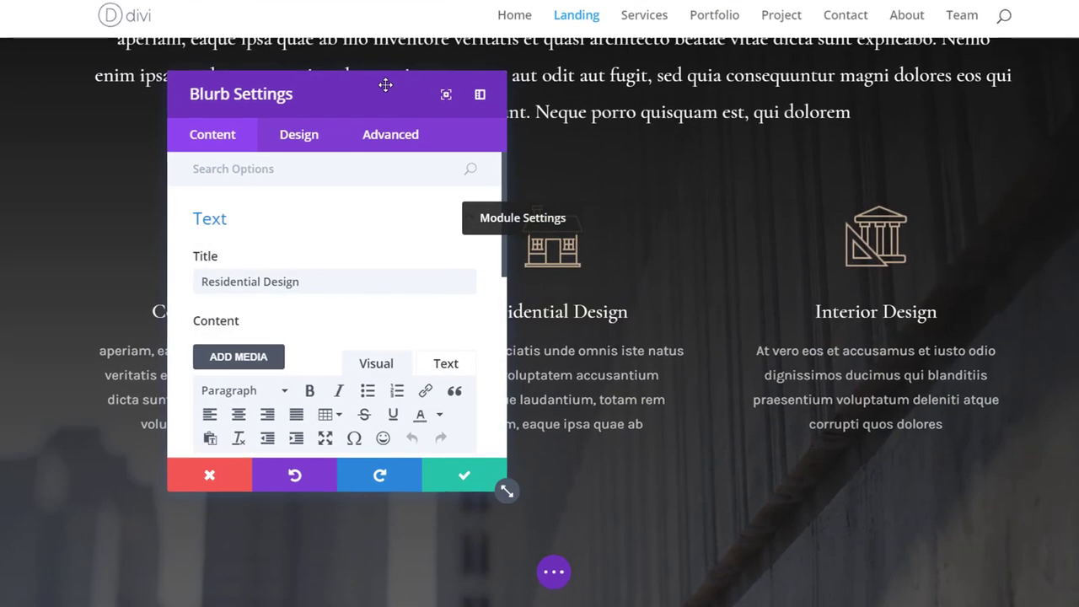
{"action": "left_click_drag", "start_coordinate": [385, 87], "coordinate": [986, 122]}
{"action": "scroll", "coordinate": [925, 325], "scroll_direction": "down", "scroll_amount": 5}
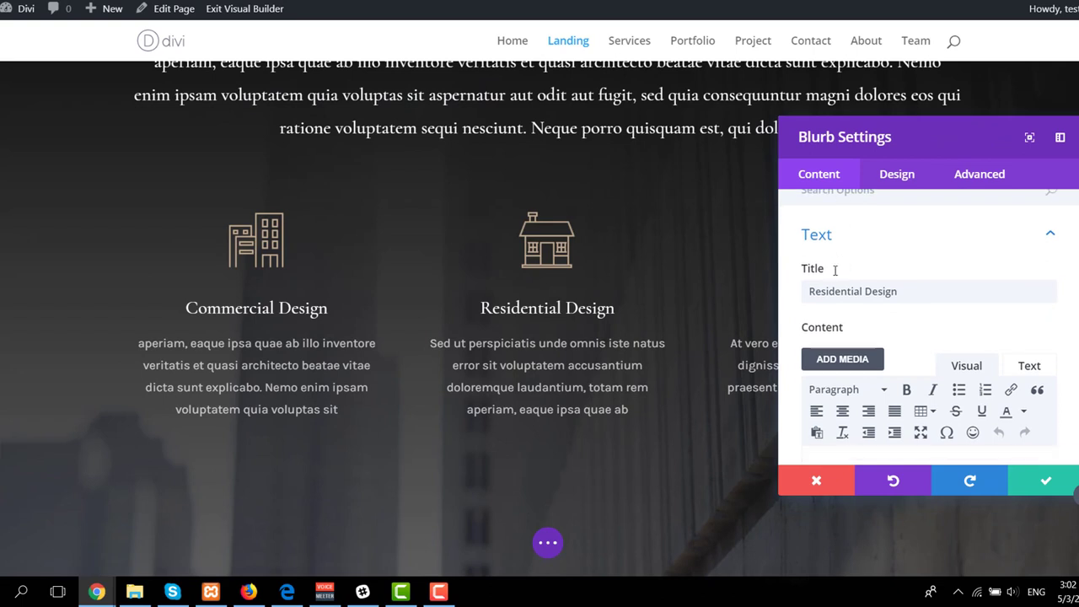
{"action": "left_click", "coordinate": [926, 285]}
{"action": "scroll", "coordinate": [927, 291], "scroll_direction": "up", "scroll_amount": 2}
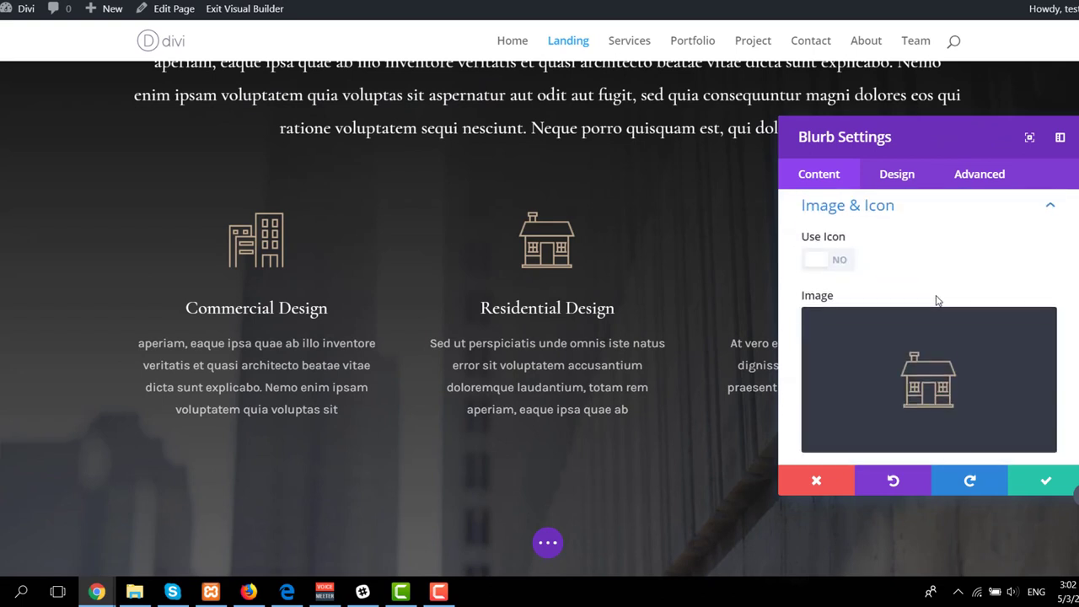
{"action": "scroll", "coordinate": [934, 301], "scroll_direction": "down", "scroll_amount": 1}
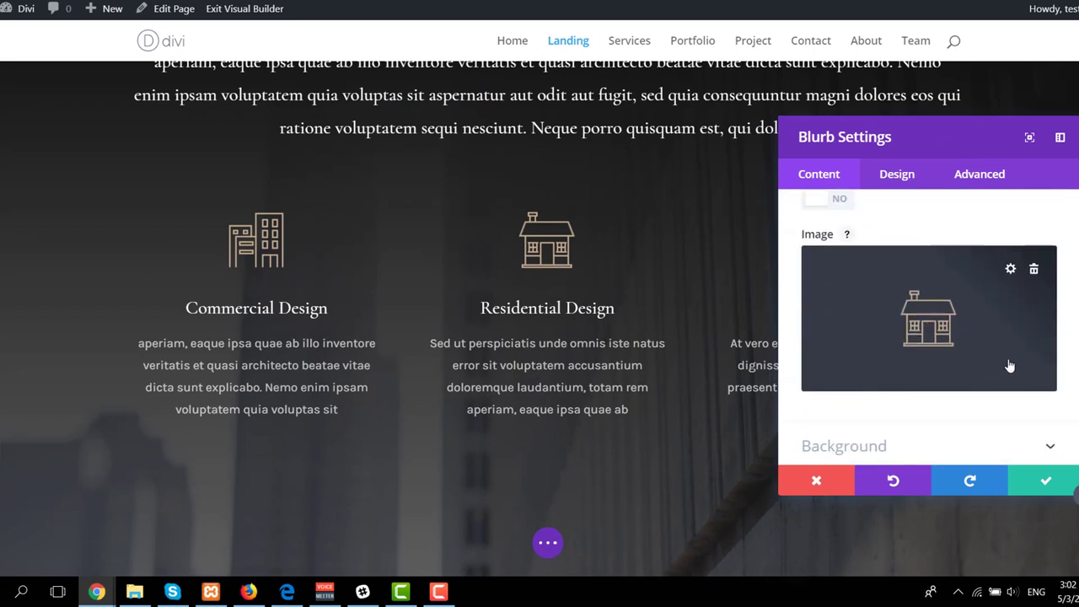
{"action": "scroll", "coordinate": [987, 361], "scroll_direction": "up", "scroll_amount": 1}
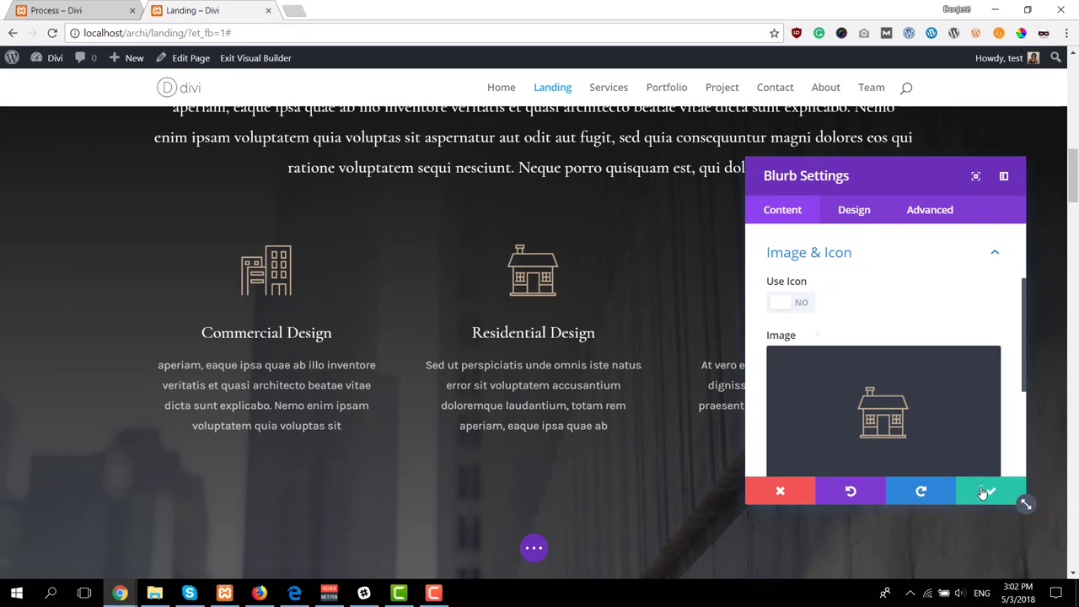
{"action": "left_click", "coordinate": [1058, 488]}
- Open the premade layout library from the Landing page's builder options
{"action": "scroll", "coordinate": [497, 270], "scroll_direction": "down", "scroll_amount": 8}
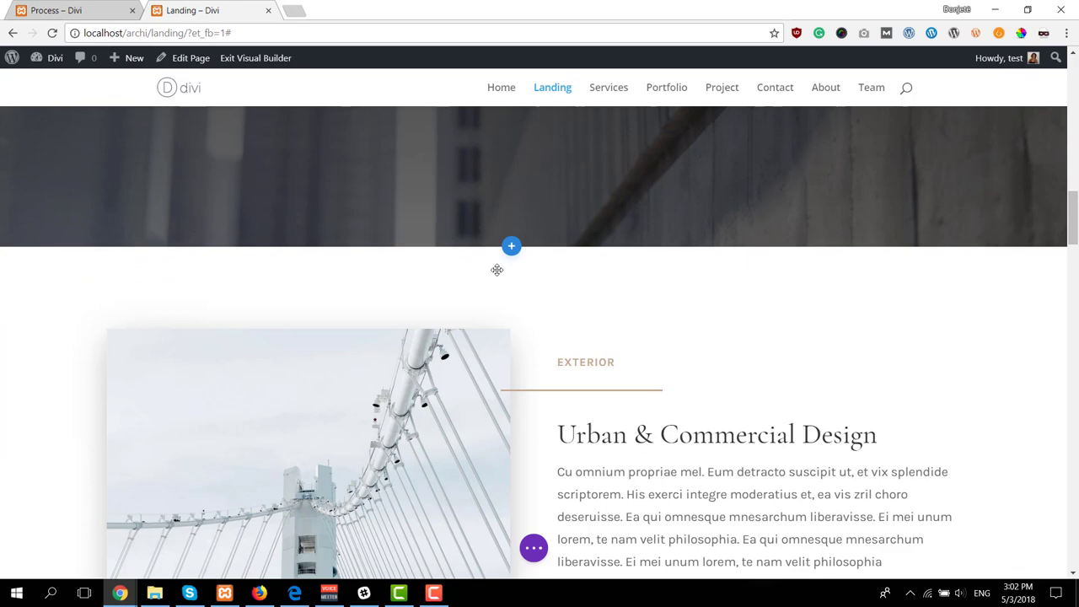
{"action": "scroll", "coordinate": [674, 295], "scroll_direction": "up", "scroll_amount": 5}
{"action": "scroll", "coordinate": [734, 303], "scroll_direction": "up", "scroll_amount": 15}
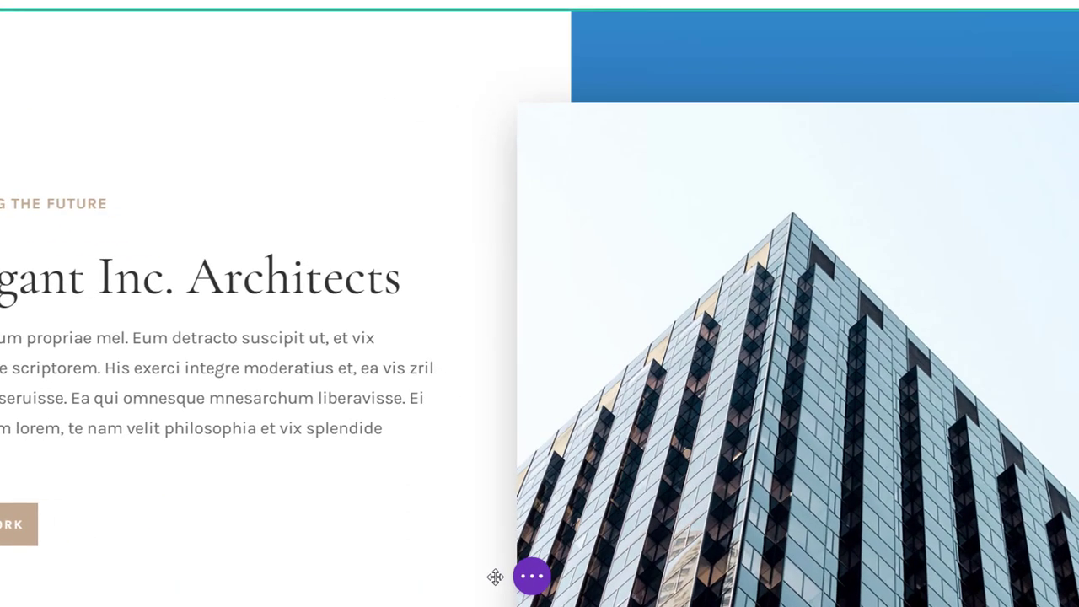
{"action": "left_click", "coordinate": [531, 577]}
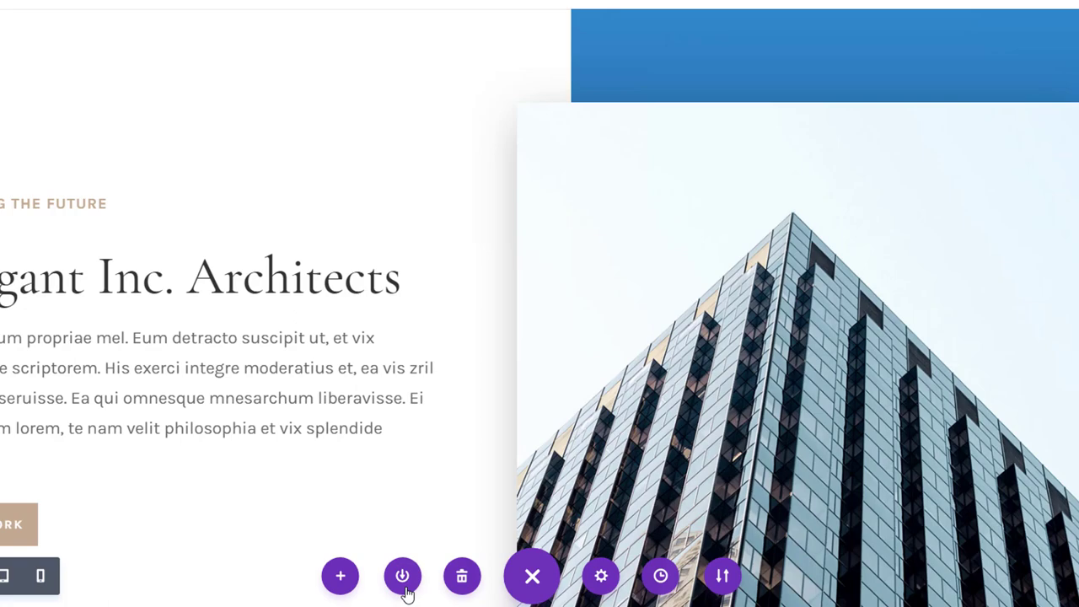
{"action": "left_click", "coordinate": [351, 573]}
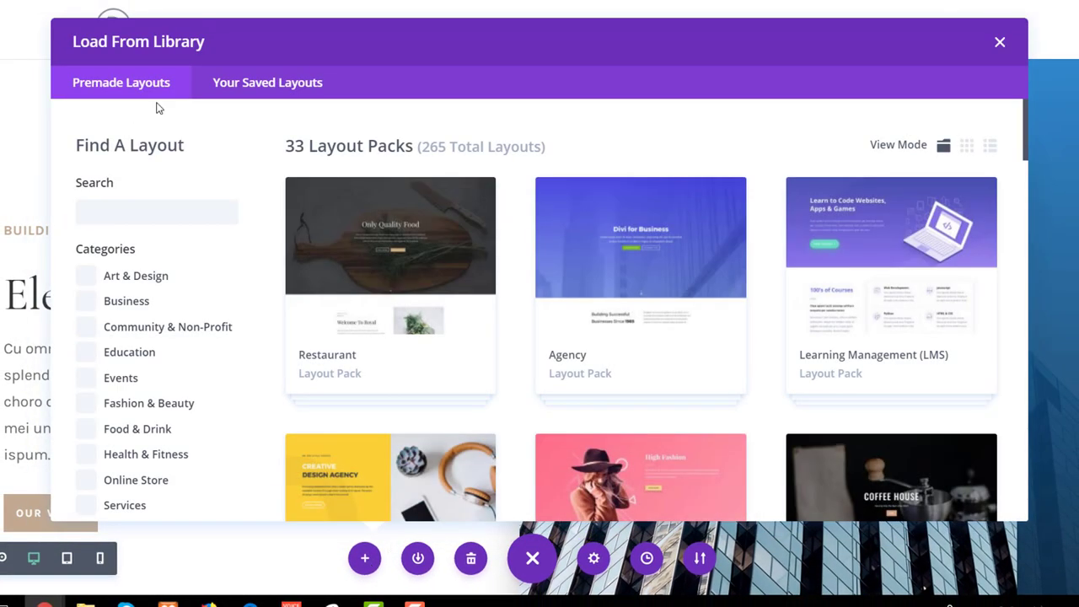
- Browse the premade layout packs and open the details of the Architecture Firm pack
{"action": "scroll", "coordinate": [738, 253], "scroll_direction": "down", "scroll_amount": 2}
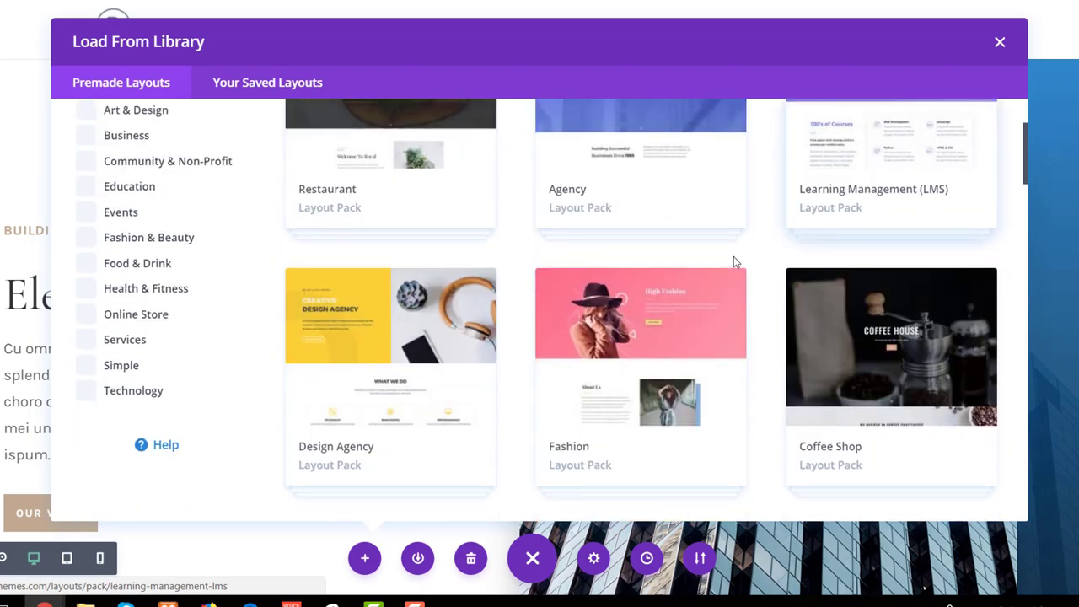
{"action": "scroll", "coordinate": [735, 265], "scroll_direction": "down", "scroll_amount": 14}
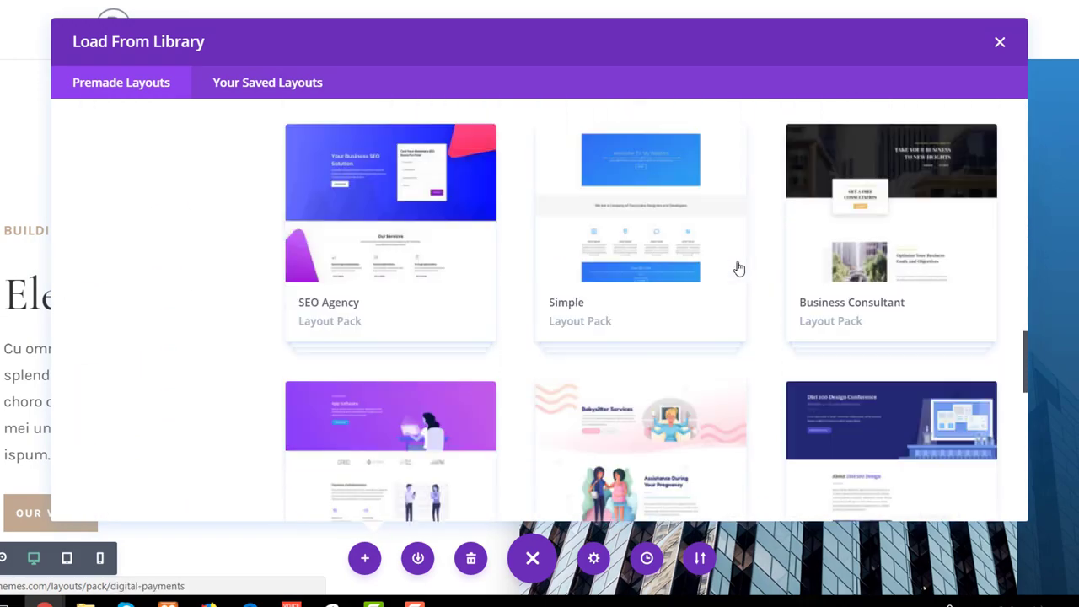
{"action": "scroll", "coordinate": [737, 269], "scroll_direction": "down", "scroll_amount": 5}
{"action": "scroll", "coordinate": [742, 270], "scroll_direction": "down", "scroll_amount": 3}
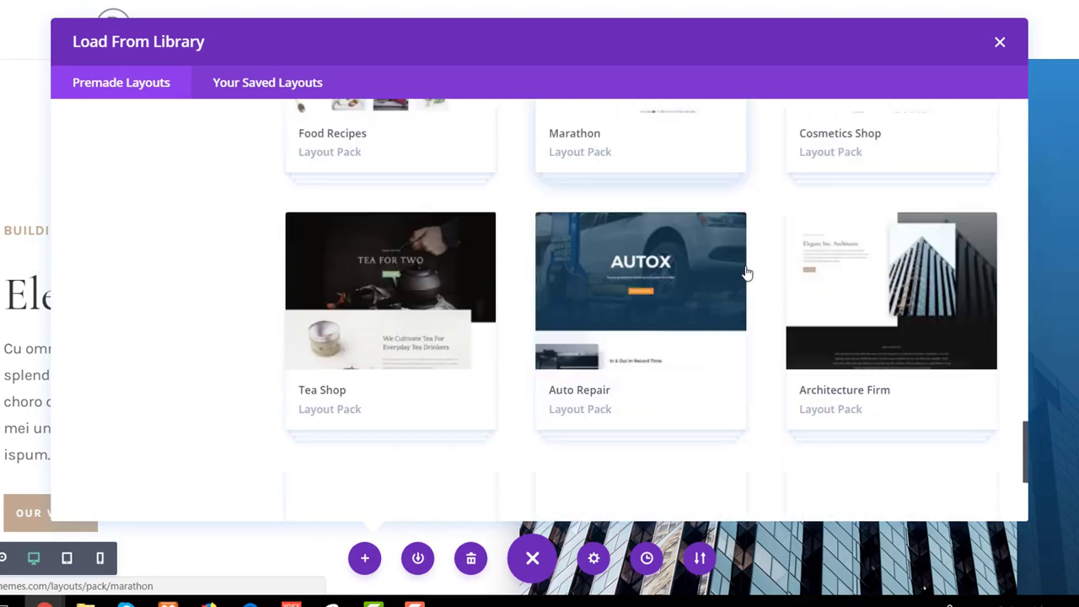
{"action": "scroll", "coordinate": [747, 272], "scroll_direction": "down", "scroll_amount": 1}
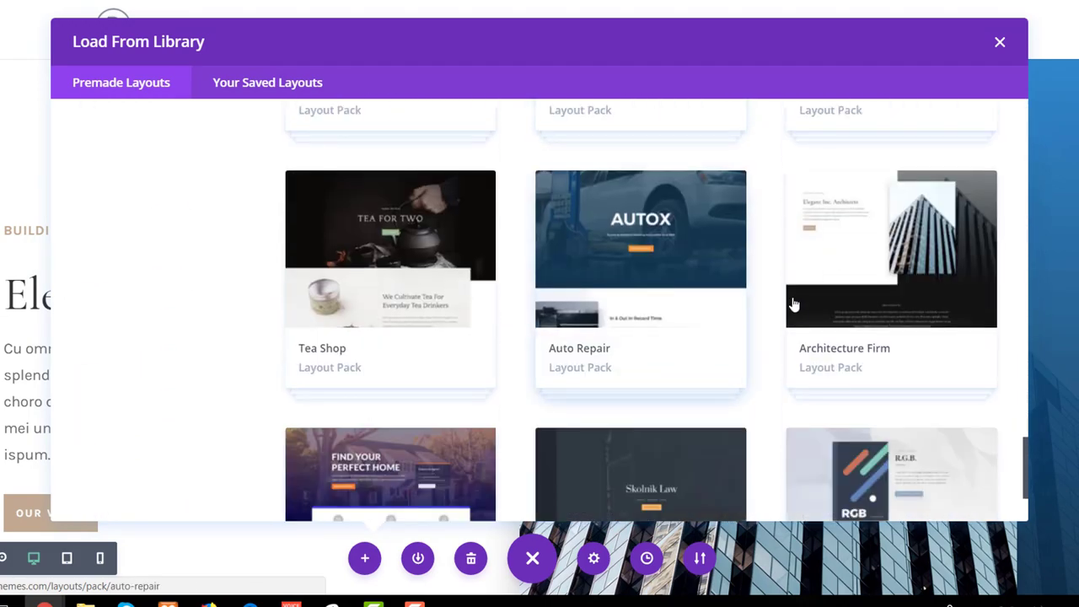
{"action": "left_click", "coordinate": [855, 350]}
{"action": "scroll", "coordinate": [557, 279], "scroll_direction": "down", "scroll_amount": 1}
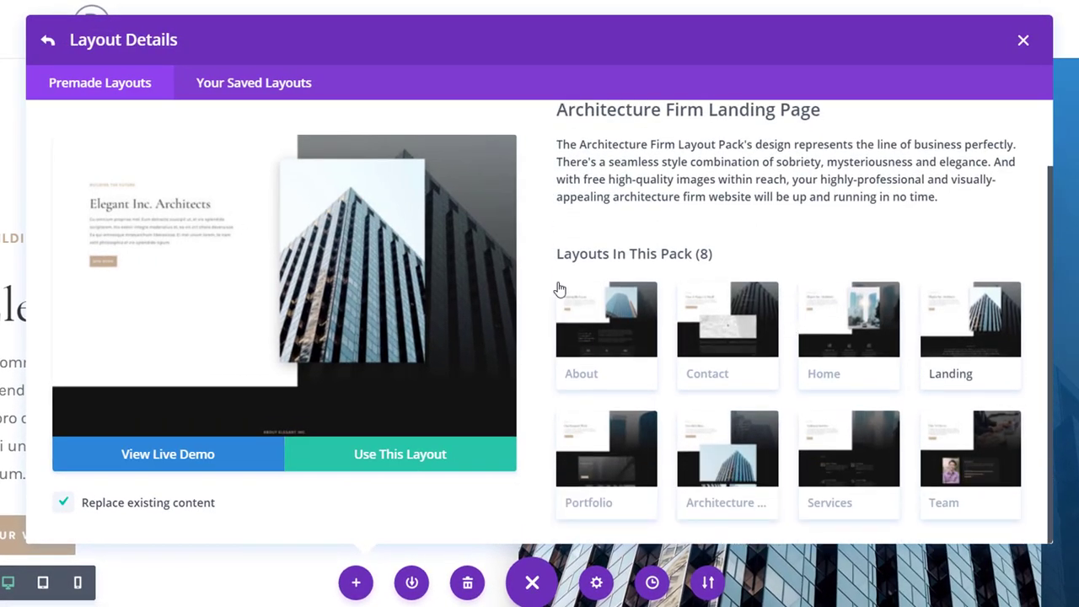
- Preview the Contact, Home and Landing layouts of the Architecture Firm pack
{"action": "left_click", "coordinate": [746, 337]}
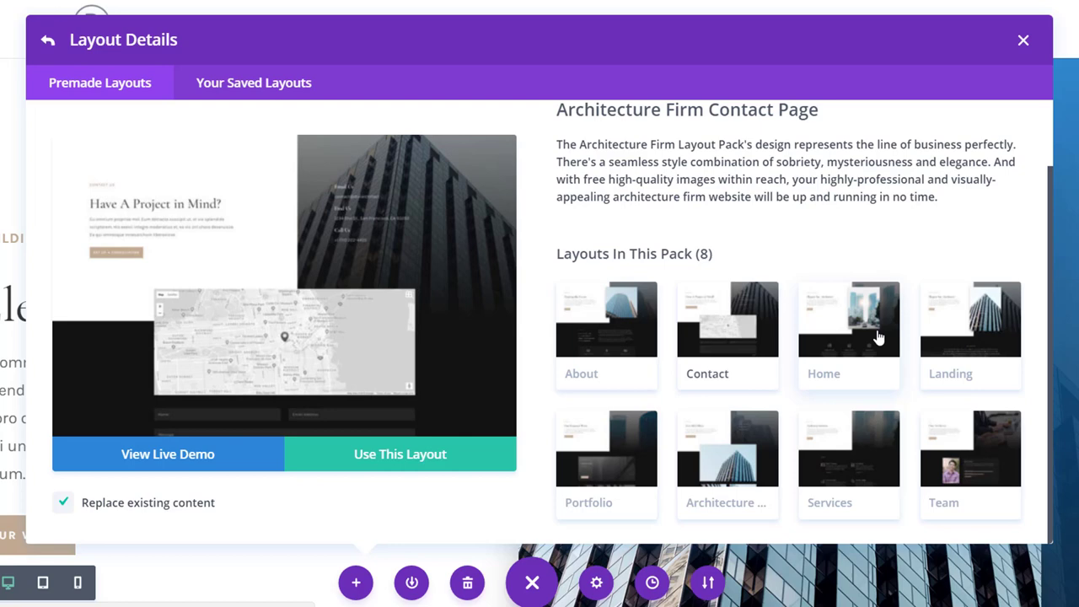
{"action": "left_click", "coordinate": [880, 337]}
{"action": "left_click", "coordinate": [978, 337]}
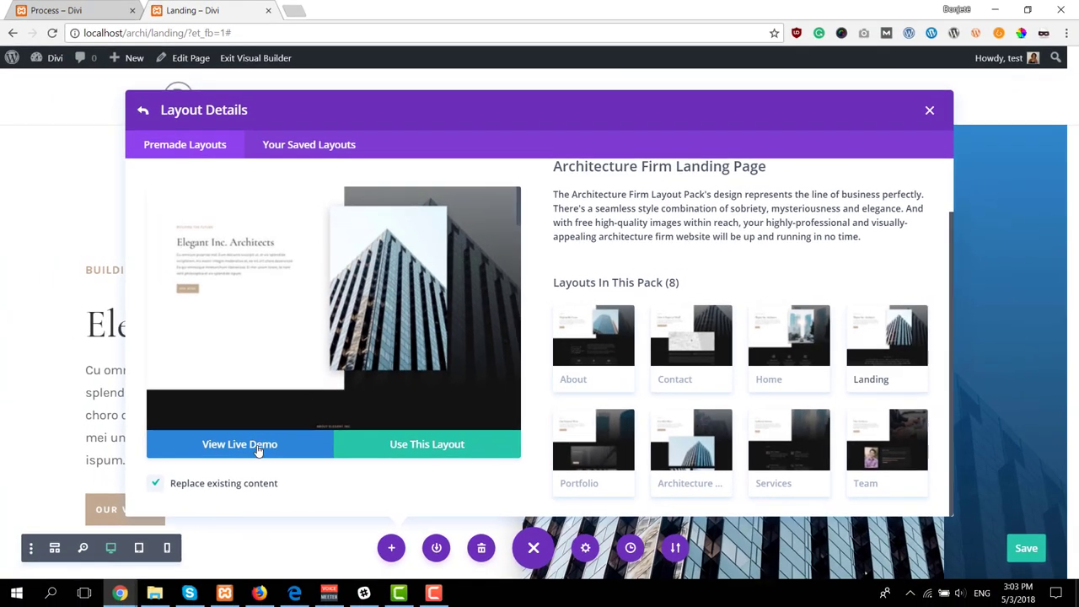
- Examine the live demo of the Architecture Firm Landing Page, return to the Landing page and close the layout library
{"action": "left_click", "coordinate": [259, 451]}
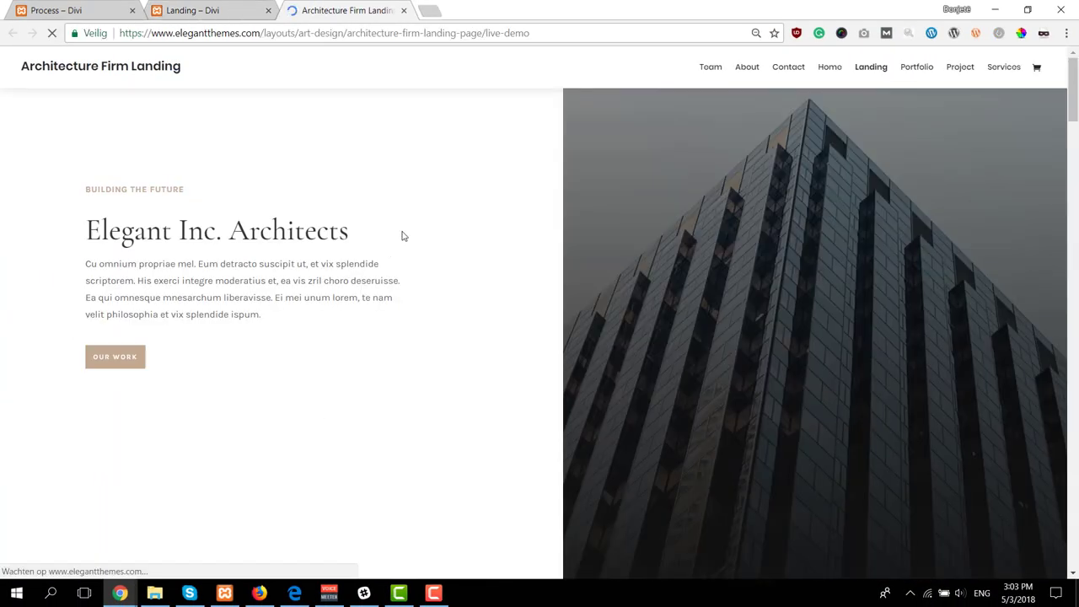
{"action": "scroll", "coordinate": [894, 236], "scroll_direction": "down", "scroll_amount": 3}
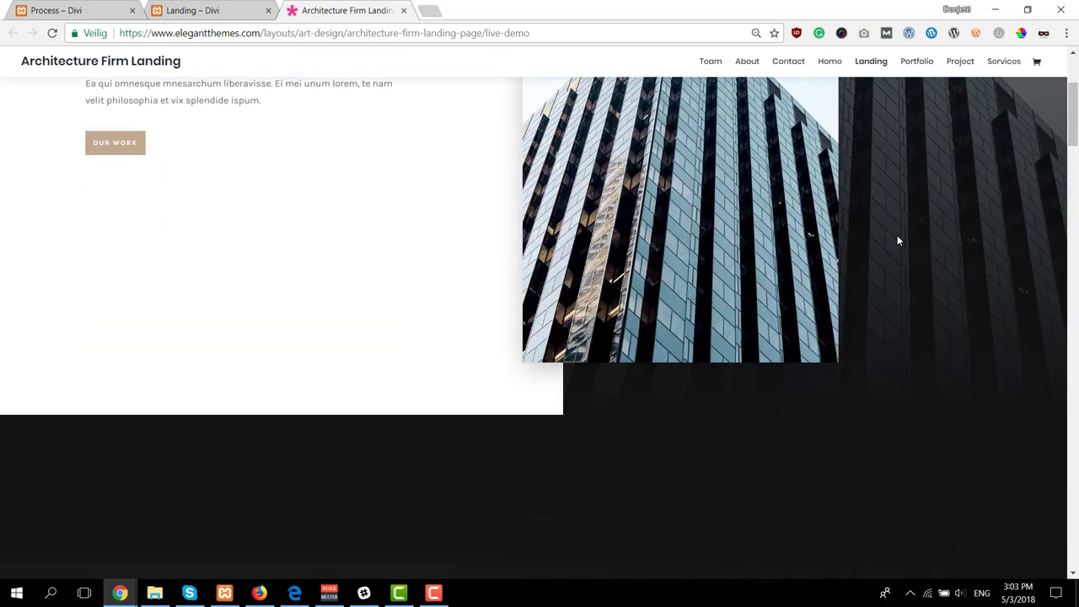
{"action": "scroll", "coordinate": [898, 238], "scroll_direction": "down", "scroll_amount": 5}
{"action": "scroll", "coordinate": [896, 240], "scroll_direction": "down", "scroll_amount": 6}
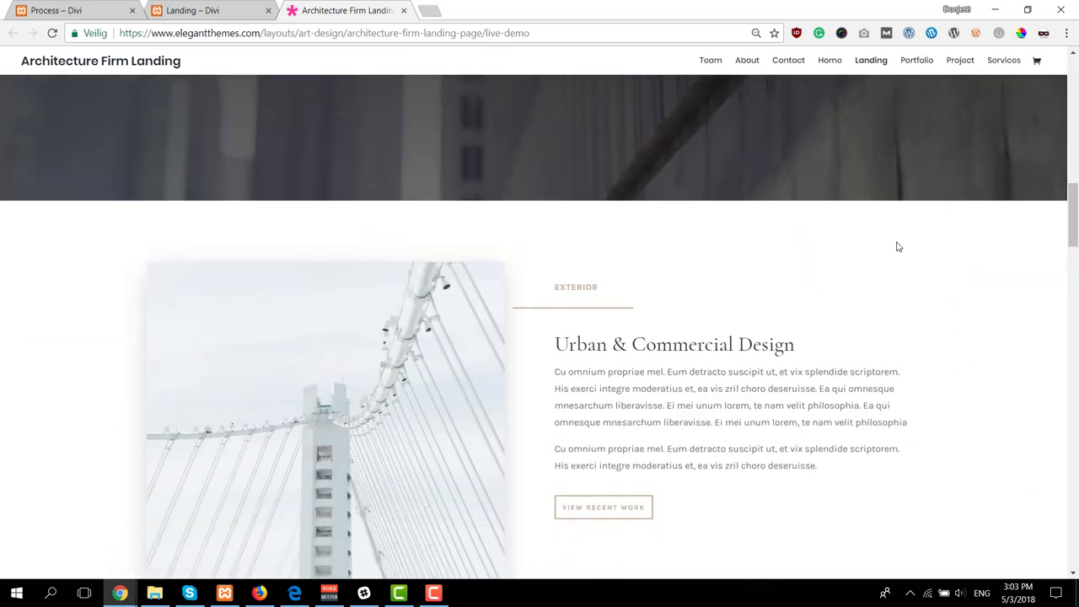
{"action": "scroll", "coordinate": [897, 249], "scroll_direction": "down", "scroll_amount": 12}
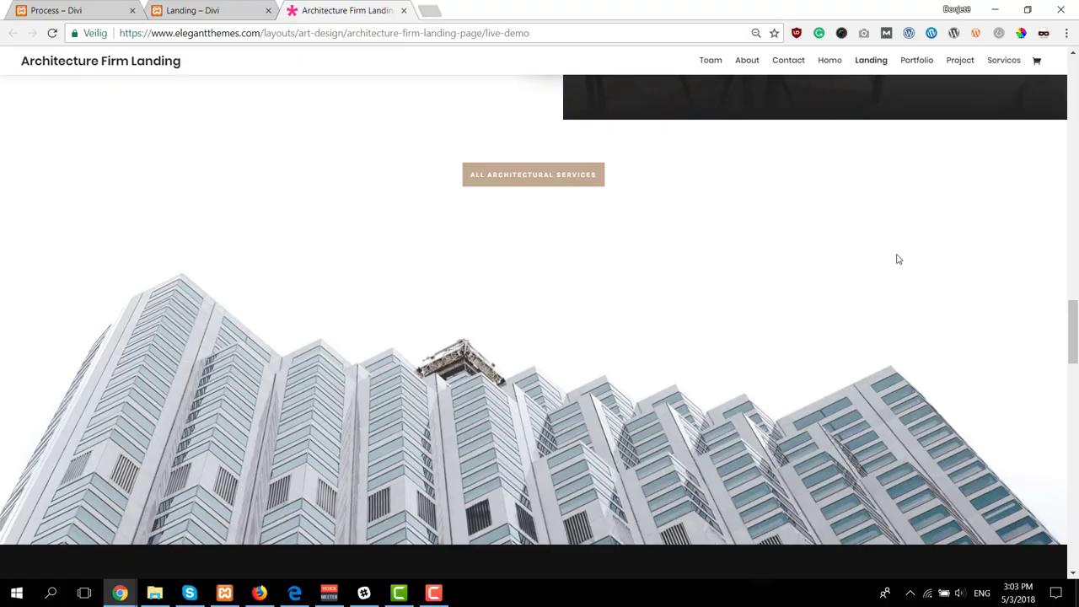
{"action": "scroll", "coordinate": [897, 256], "scroll_direction": "down", "scroll_amount": 6}
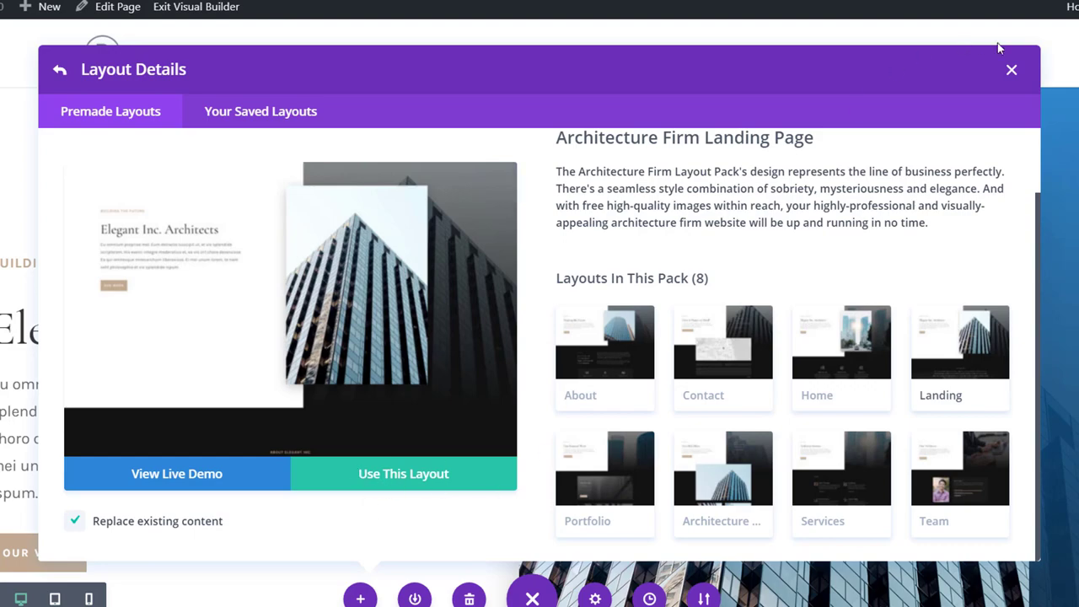
{"action": "left_click", "coordinate": [1013, 70]}
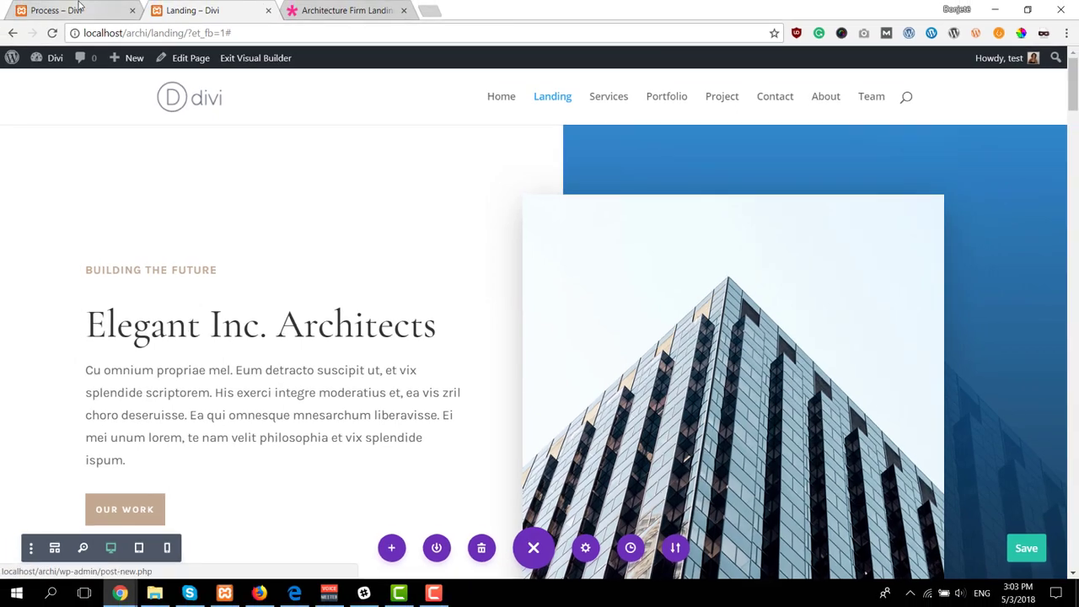
- Switch to the Process page and examine its Briefing, Analyzing, Planning and Executing sections
{"action": "key", "text": "ctrl+1"}
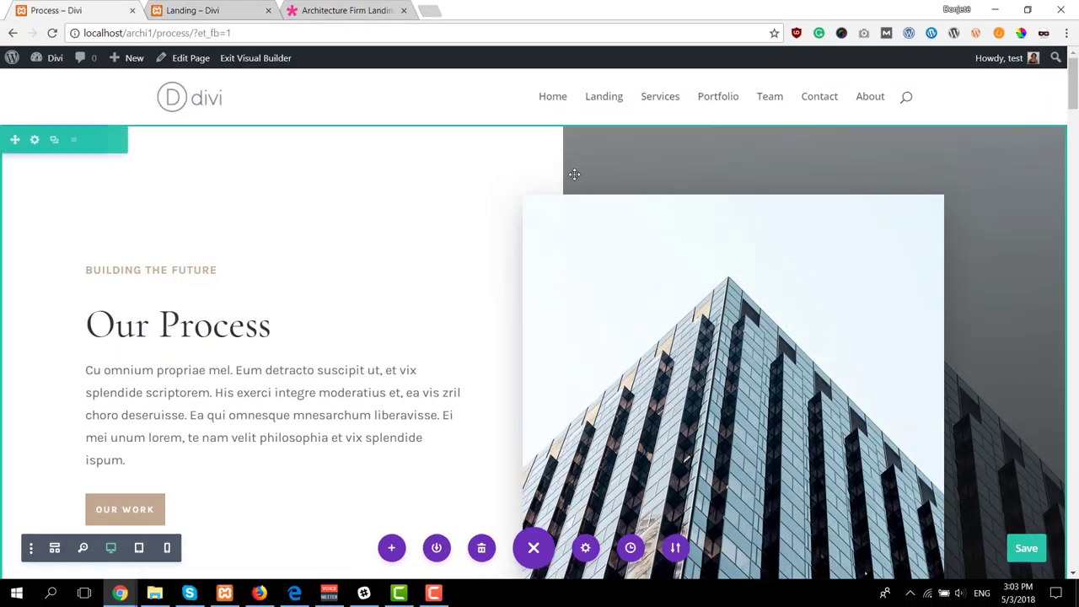
{"action": "scroll", "coordinate": [576, 167], "scroll_direction": "down", "scroll_amount": 3}
{"action": "scroll", "coordinate": [573, 177], "scroll_direction": "down", "scroll_amount": 5}
{"action": "scroll", "coordinate": [575, 180], "scroll_direction": "down", "scroll_amount": 4}
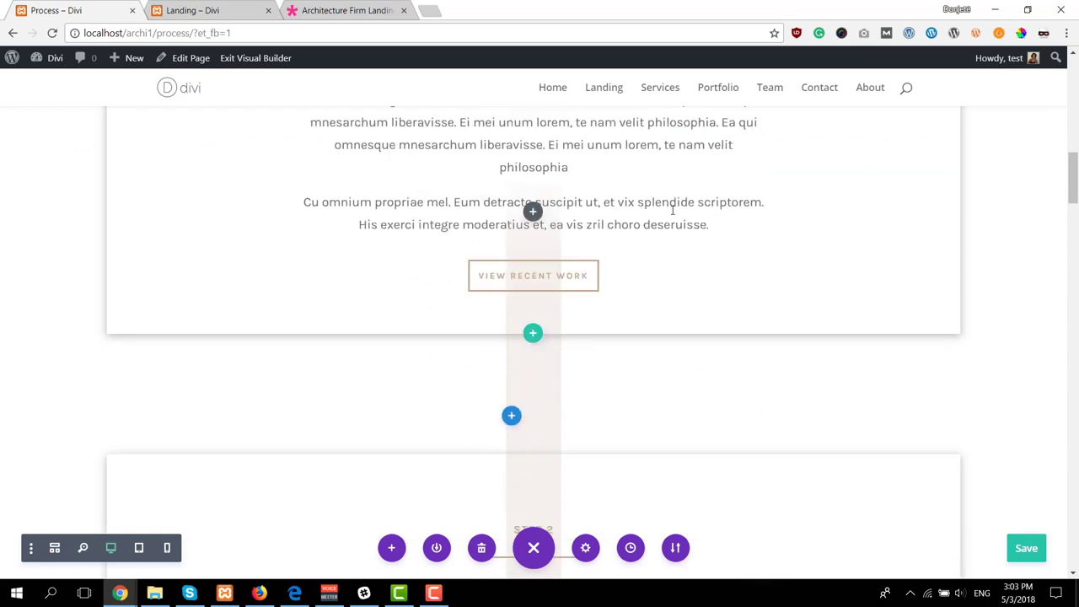
{"action": "scroll", "coordinate": [672, 210], "scroll_direction": "down", "scroll_amount": 3}
{"action": "scroll", "coordinate": [747, 225], "scroll_direction": "up", "scroll_amount": 4}
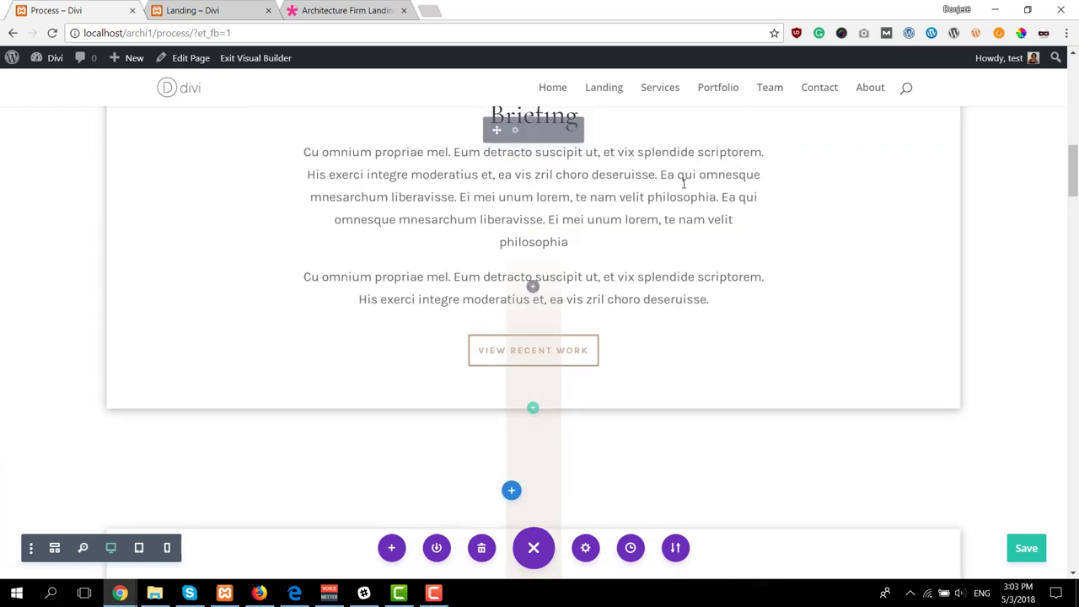
{"action": "scroll", "coordinate": [684, 181], "scroll_direction": "up", "scroll_amount": 4}
{"action": "scroll", "coordinate": [441, 220], "scroll_direction": "down", "scroll_amount": 3}
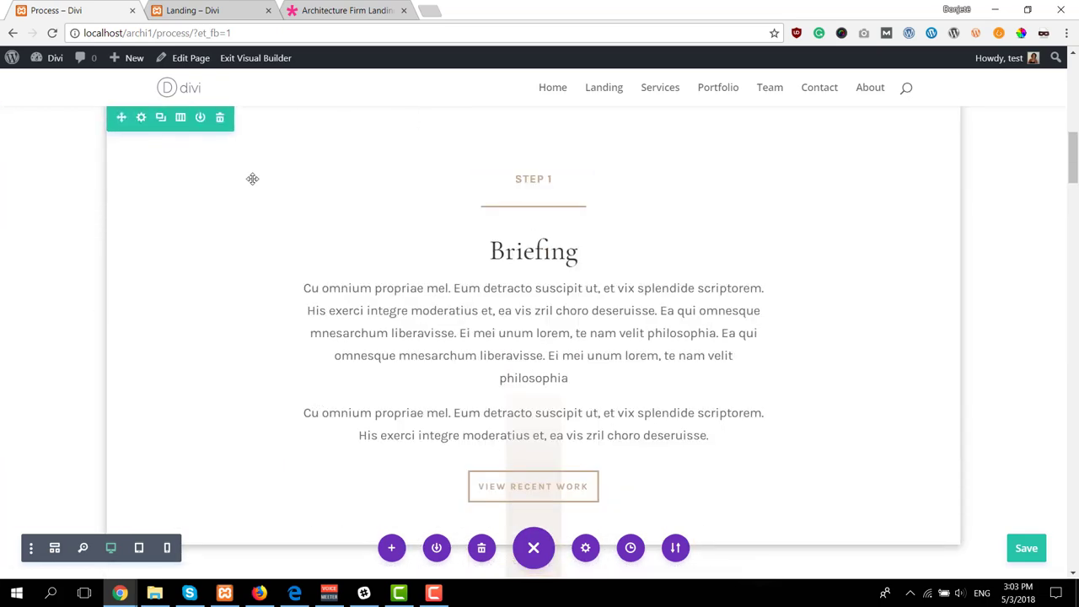
{"action": "scroll", "coordinate": [252, 179], "scroll_direction": "down", "scroll_amount": 6}
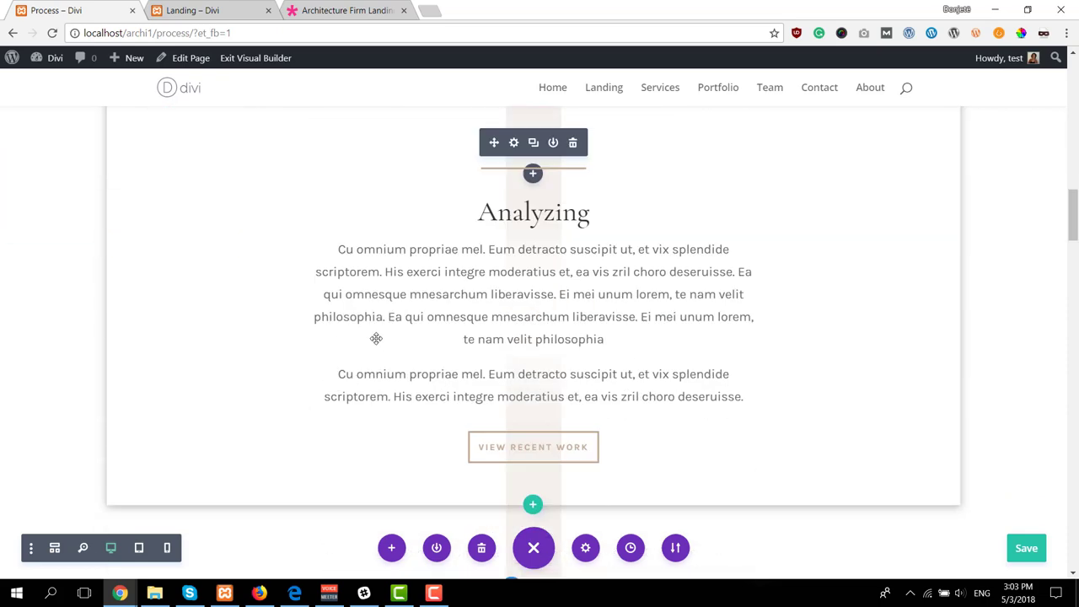
{"action": "scroll", "coordinate": [376, 338], "scroll_direction": "down", "scroll_amount": 3}
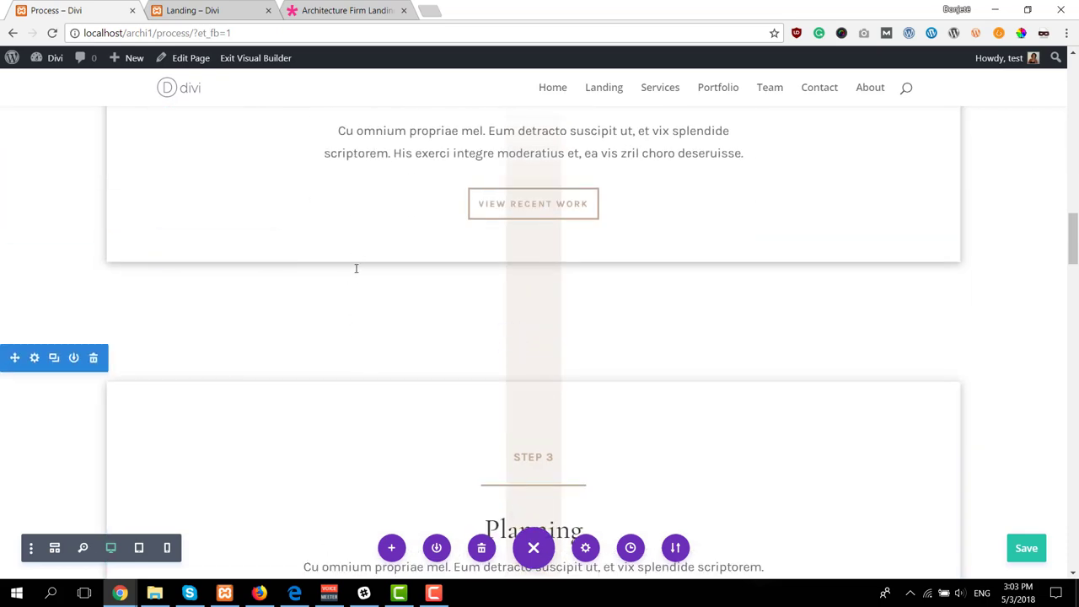
{"action": "scroll", "coordinate": [337, 243], "scroll_direction": "down", "scroll_amount": 3}
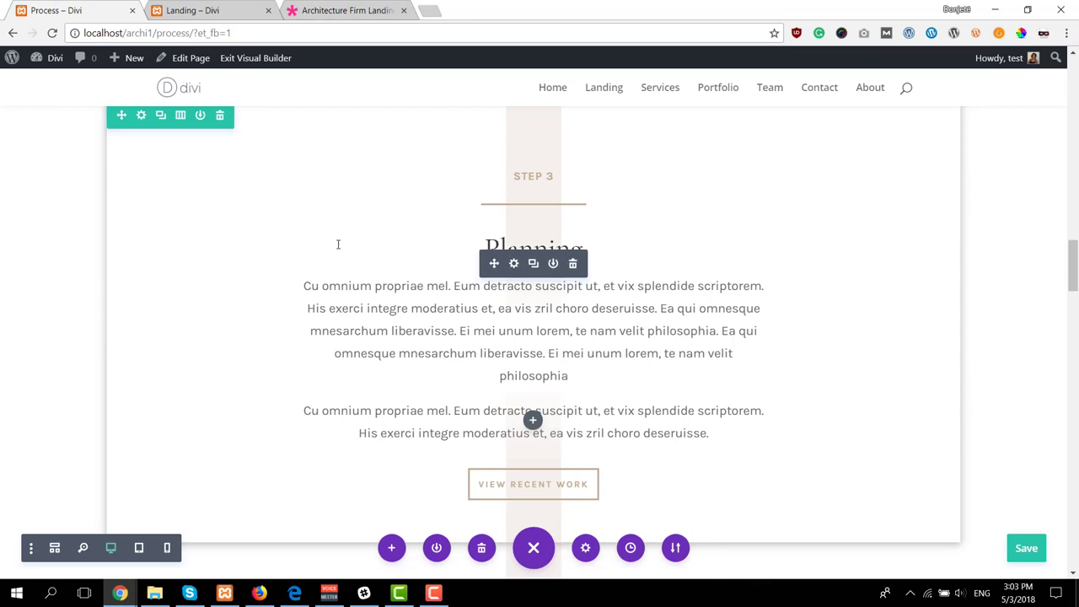
{"action": "scroll", "coordinate": [335, 246], "scroll_direction": "down", "scroll_amount": 2}
{"action": "scroll", "coordinate": [335, 245], "scroll_direction": "down", "scroll_amount": 4}
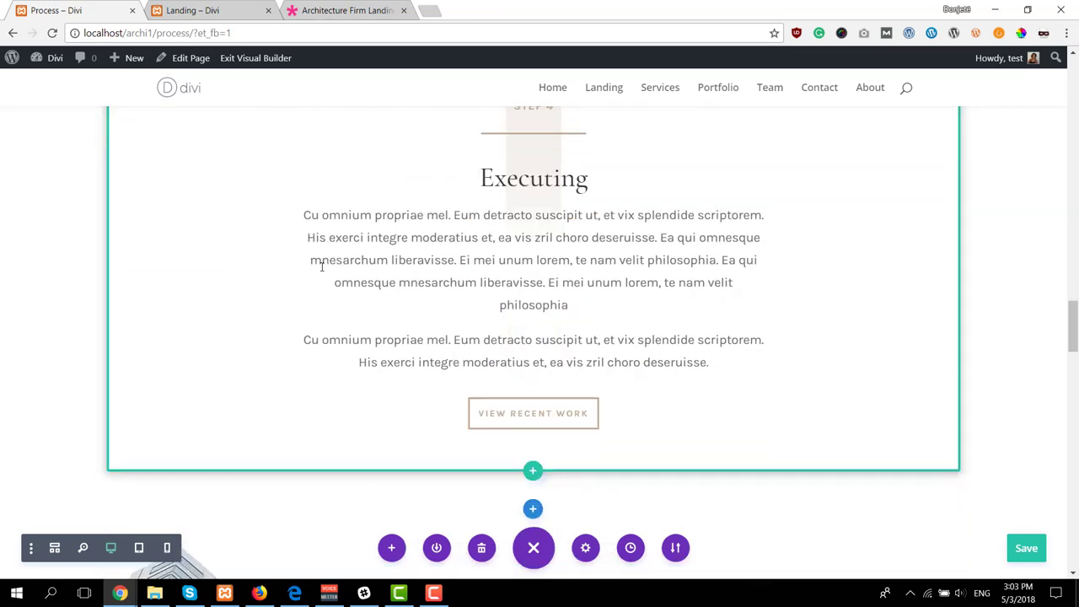
{"action": "scroll", "coordinate": [248, 379], "scroll_direction": "up", "scroll_amount": 1}
- Switch the Process page to tablet view and examine how its sections are laid out
{"action": "left_click", "coordinate": [139, 549]}
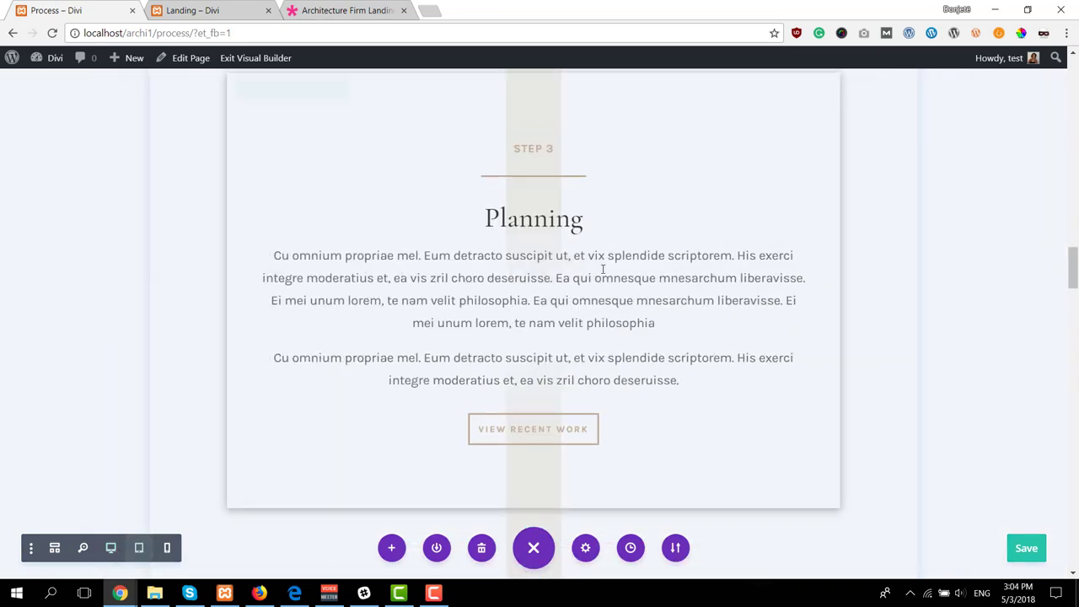
{"action": "scroll", "coordinate": [601, 264], "scroll_direction": "down", "scroll_amount": 8}
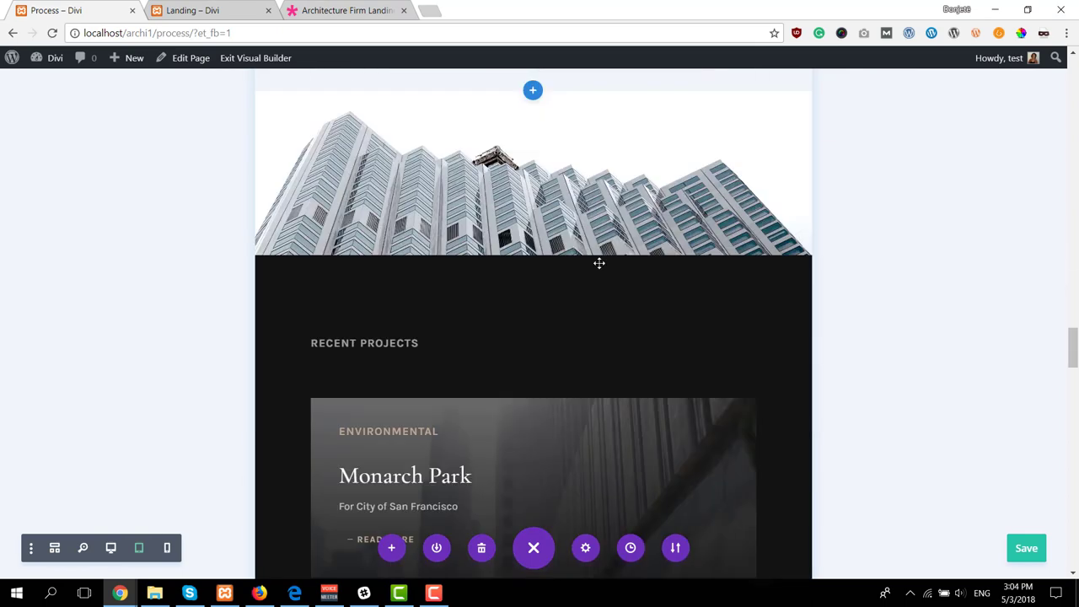
{"action": "scroll", "coordinate": [599, 261], "scroll_direction": "up", "scroll_amount": 11}
{"action": "scroll", "coordinate": [598, 261], "scroll_direction": "up", "scroll_amount": 12}
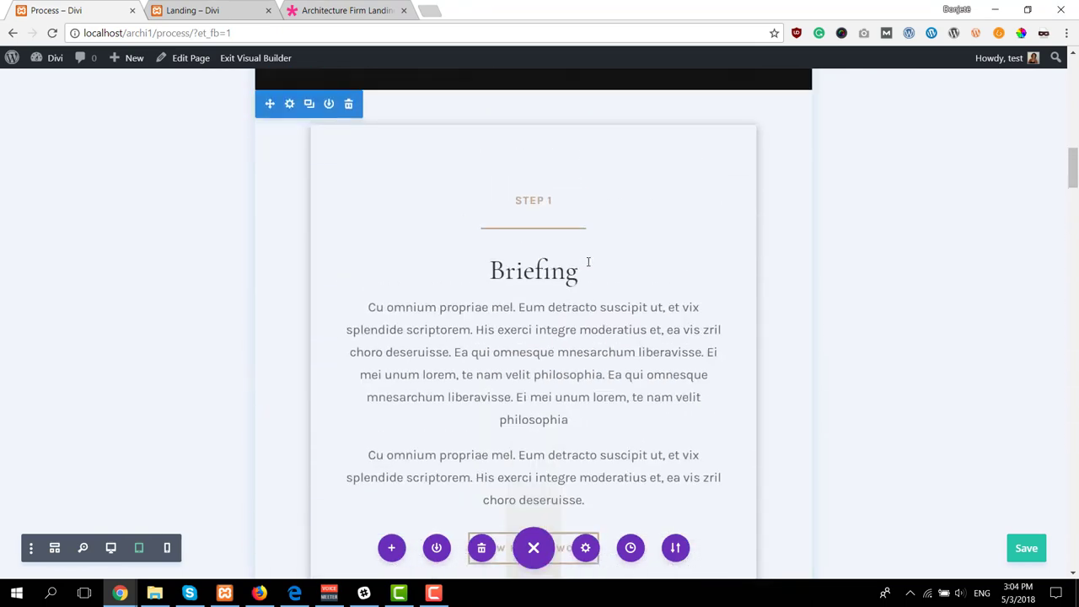
- Switch the Process page to phone view and examine the layout of its step sections
{"action": "left_click", "coordinate": [167, 548]}
{"action": "scroll", "coordinate": [524, 253], "scroll_direction": "up", "scroll_amount": 3}
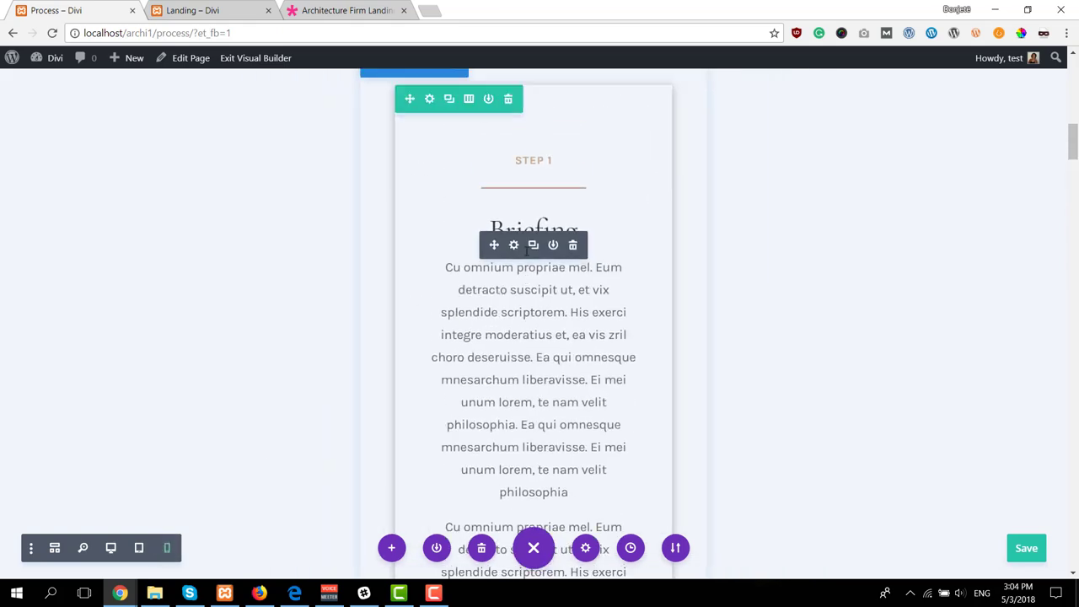
{"action": "scroll", "coordinate": [403, 200], "scroll_direction": "down", "scroll_amount": 12}
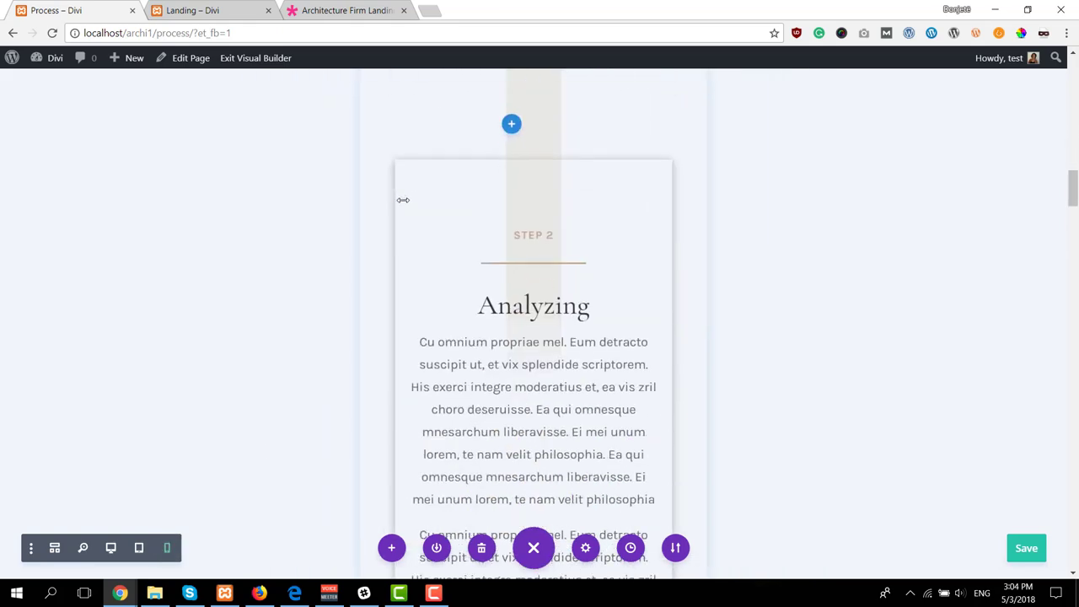
{"action": "scroll", "coordinate": [403, 200], "scroll_direction": "down", "scroll_amount": 5}
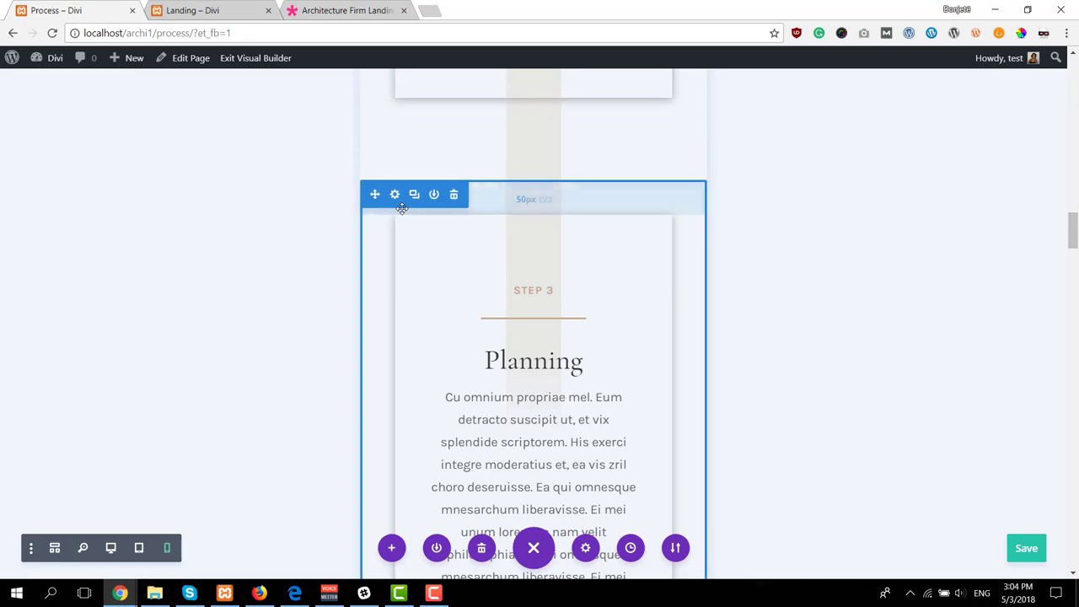